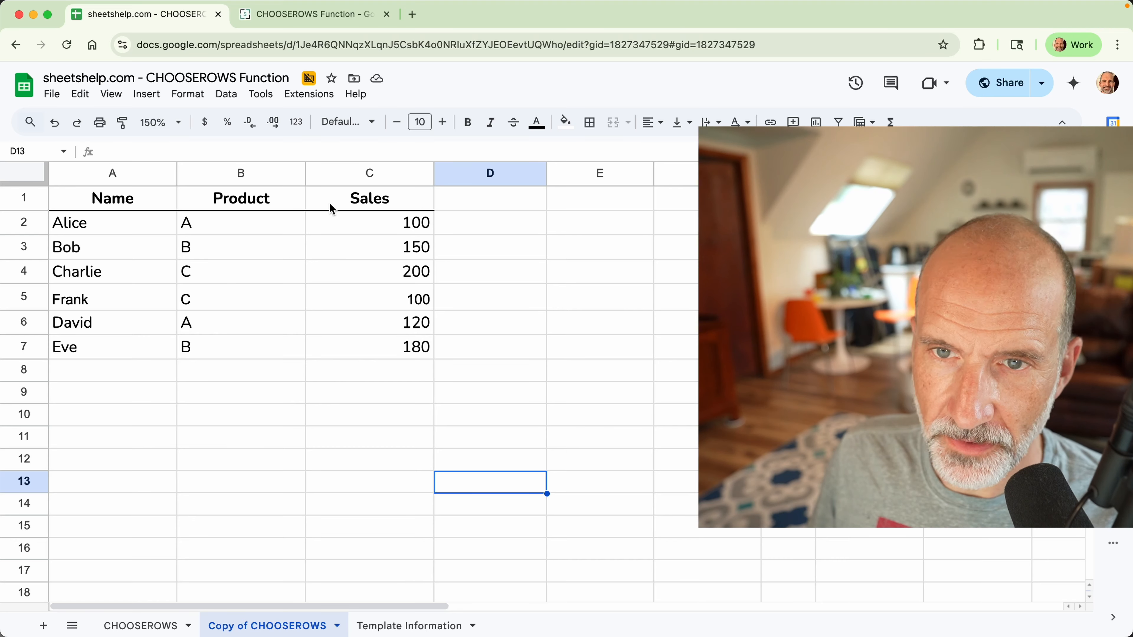
Switch to the sheetshelp.com CHOOSEROWS article to look over its practical examples, and return to the spreadsheet
left_click(312, 14)
scroll(397, 373, "up", 5)
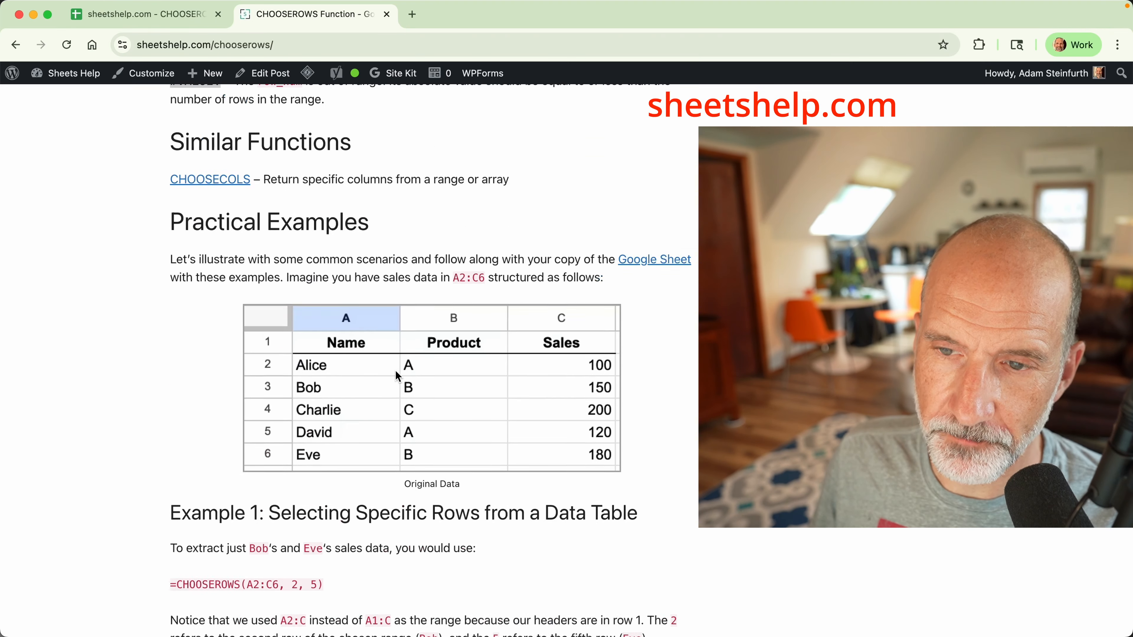
scroll(398, 376, "up", 2)
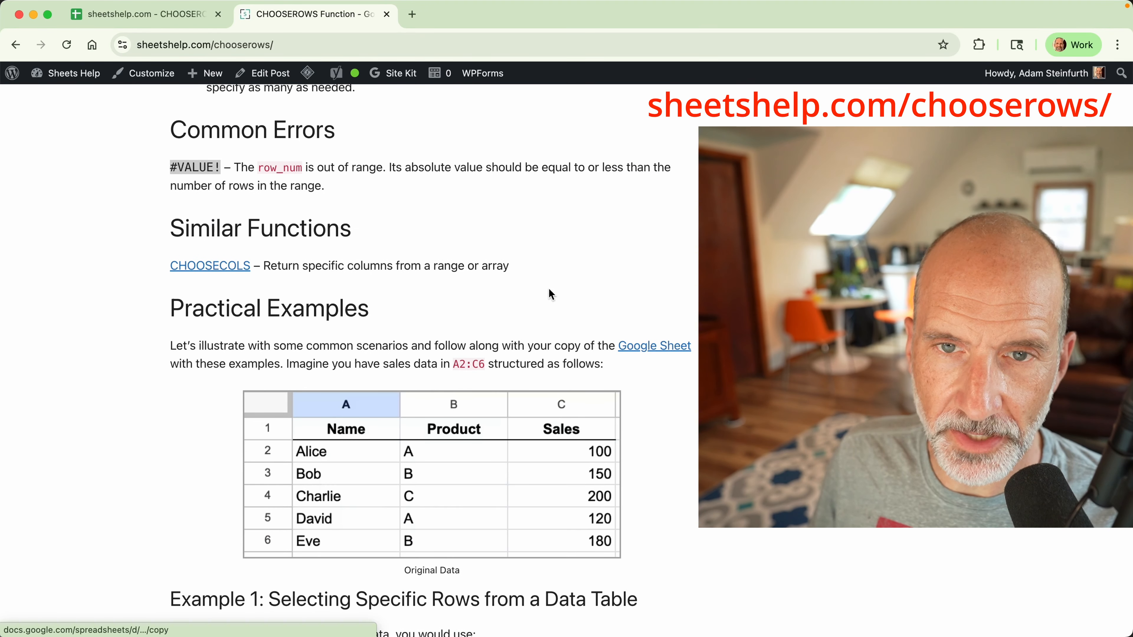
left_click(171, 15)
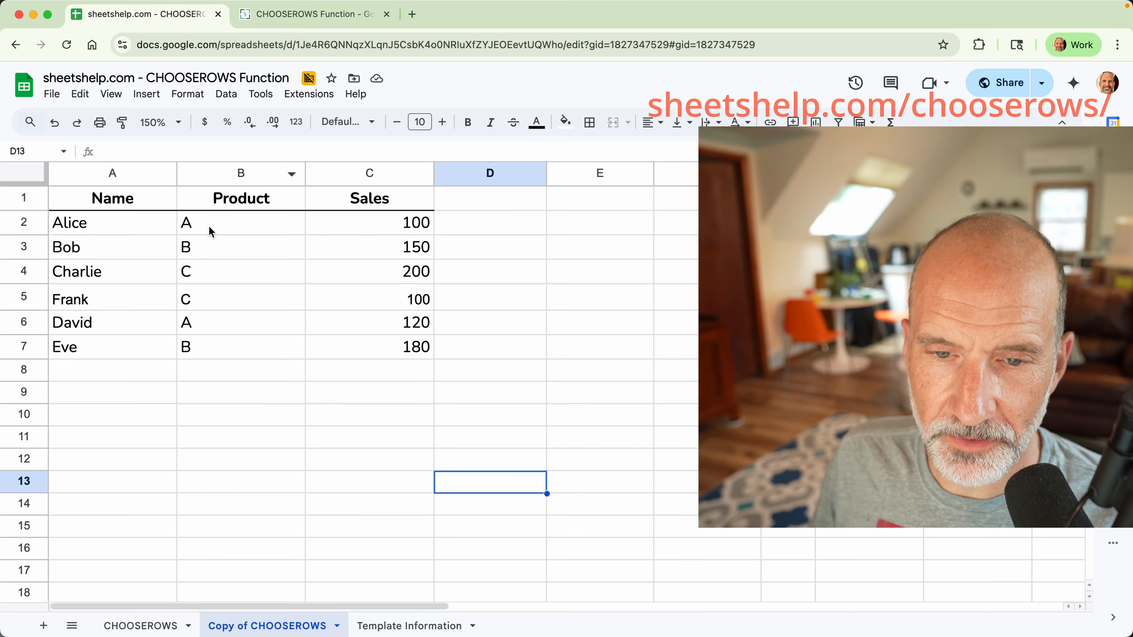
Examine the sales data in A2:C7, including its first and last rows and the rows between them
left_click(155, 404)
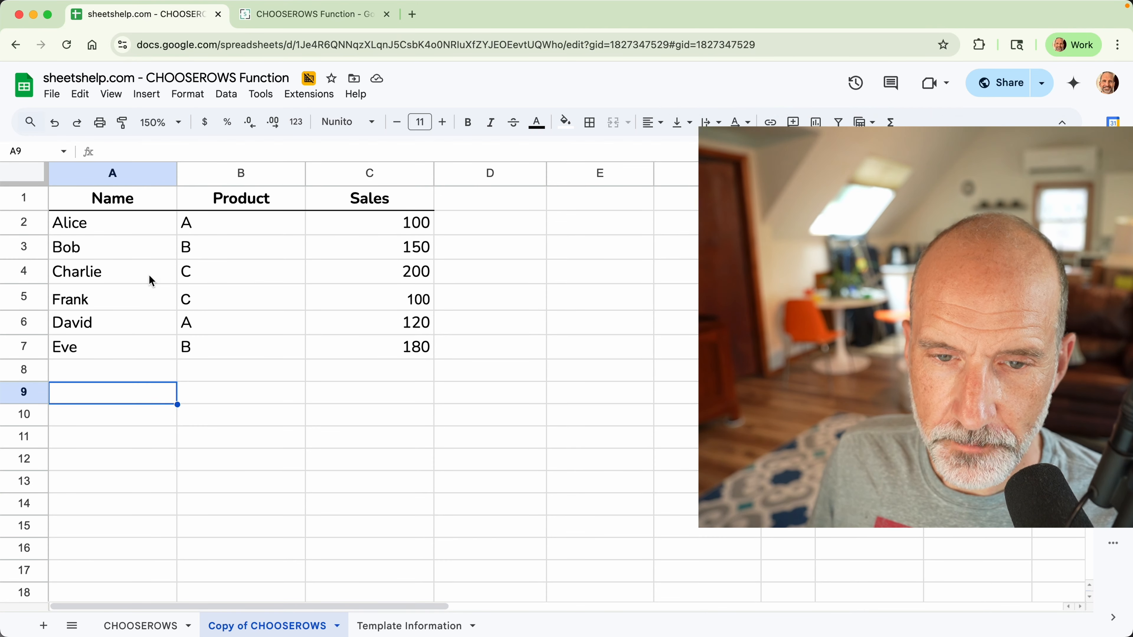
left_click_drag(146, 232, 338, 345)
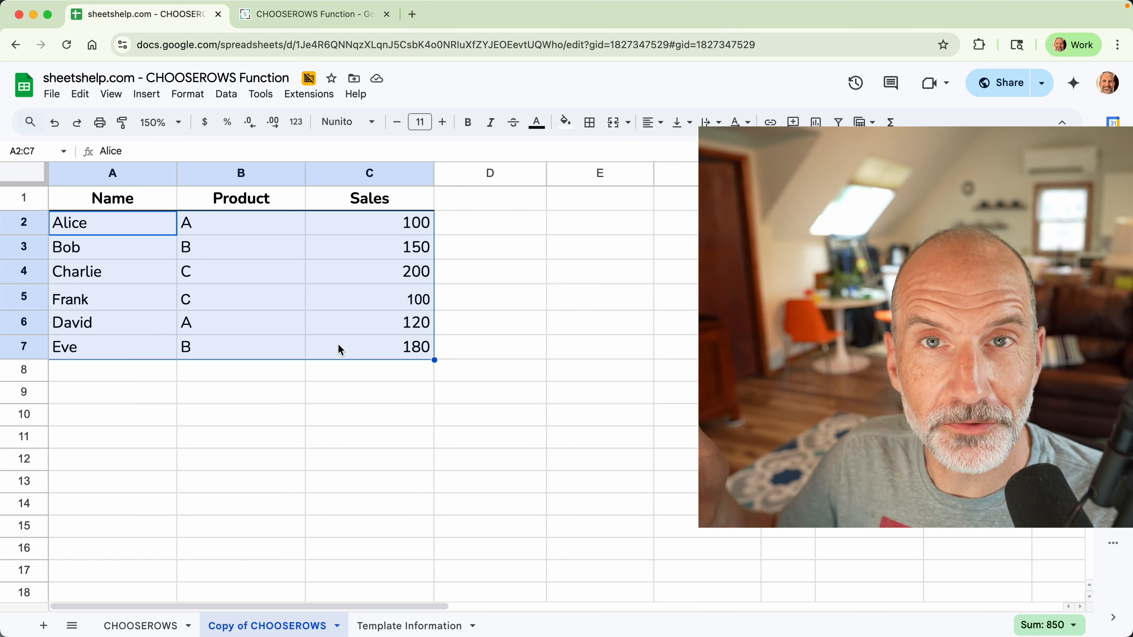
left_click(41, 221)
left_click(41, 353)
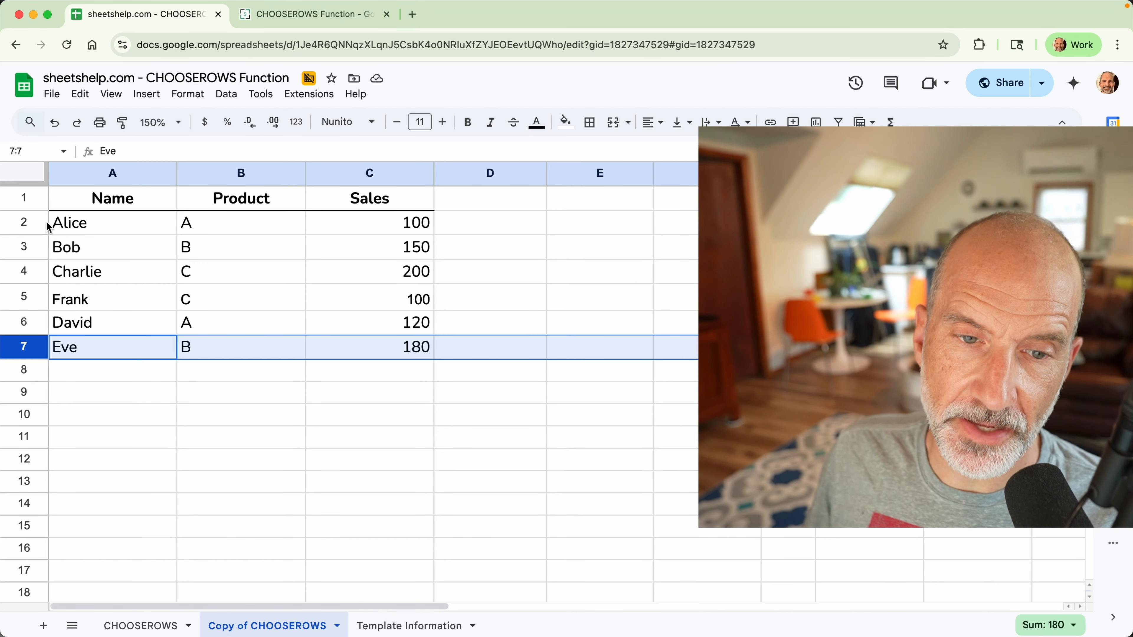
left_click_drag(53, 223, 341, 220)
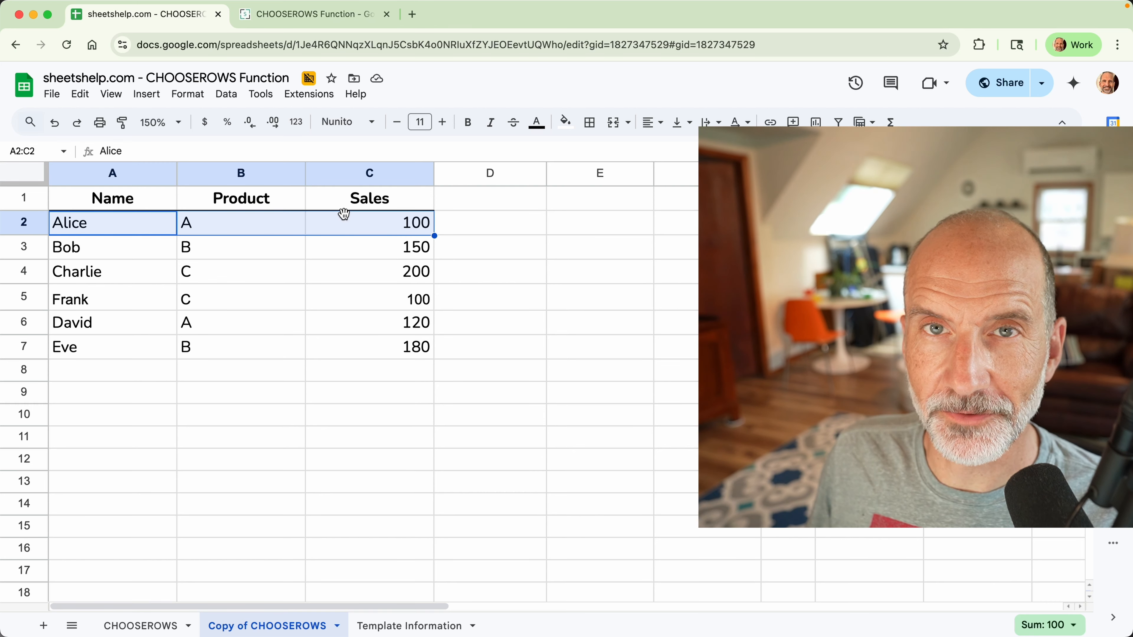
left_click(162, 247)
left_click(162, 268)
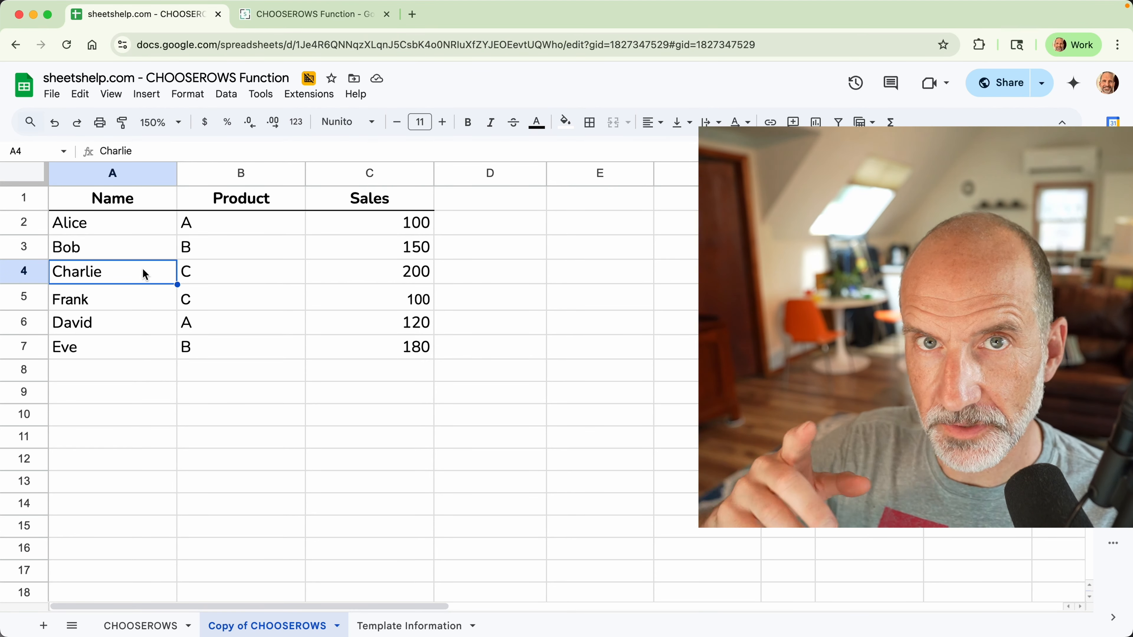
Enter =CHOOSEROWS(A2:C7,2,5) in cell A9 to extract the second and fifth rows of the sales data
left_click(124, 392)
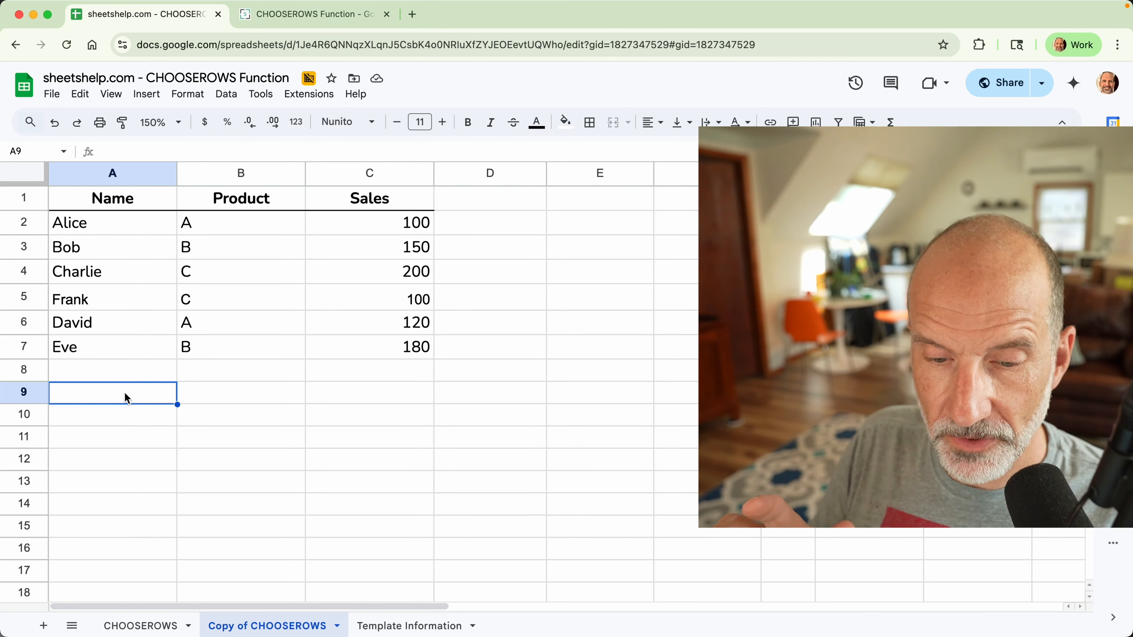
type("=")
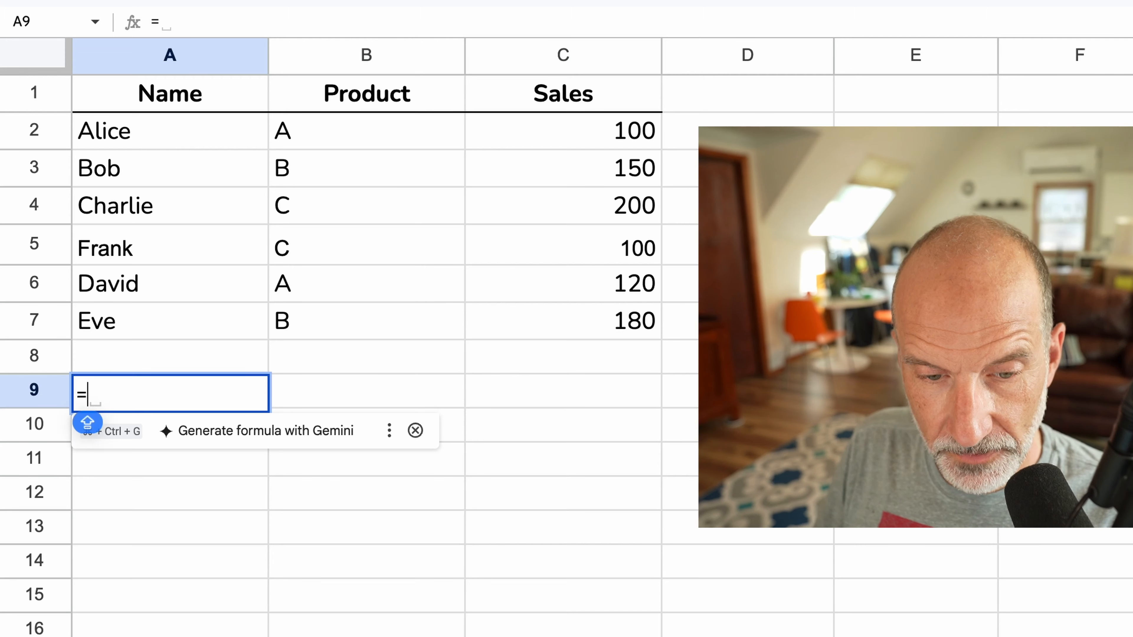
type("CHOOSEROWS")
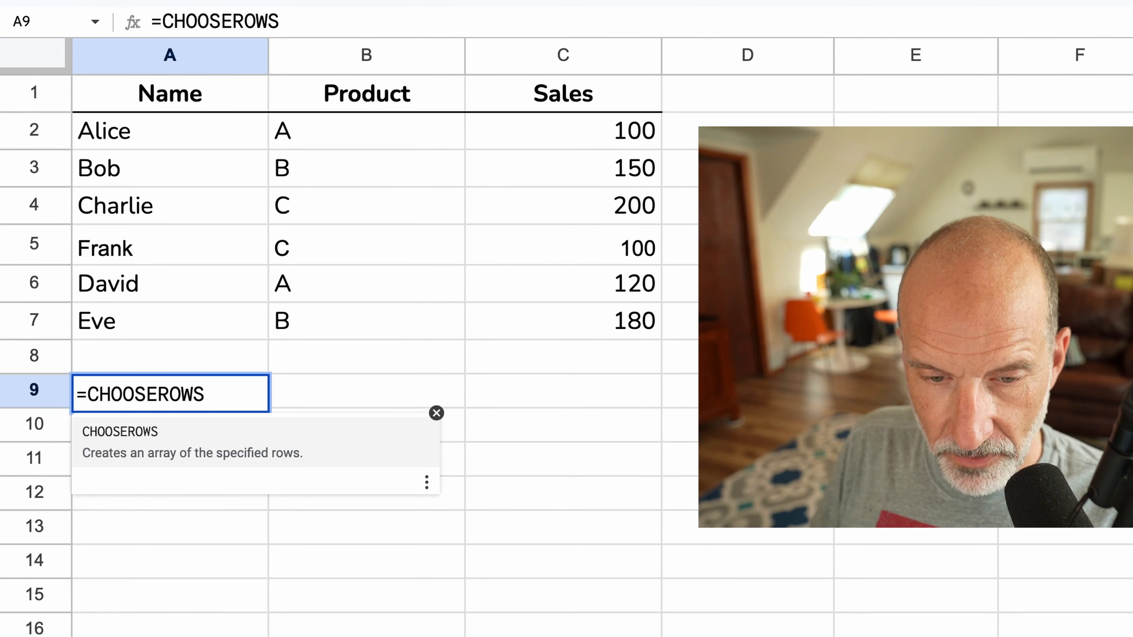
type("(")
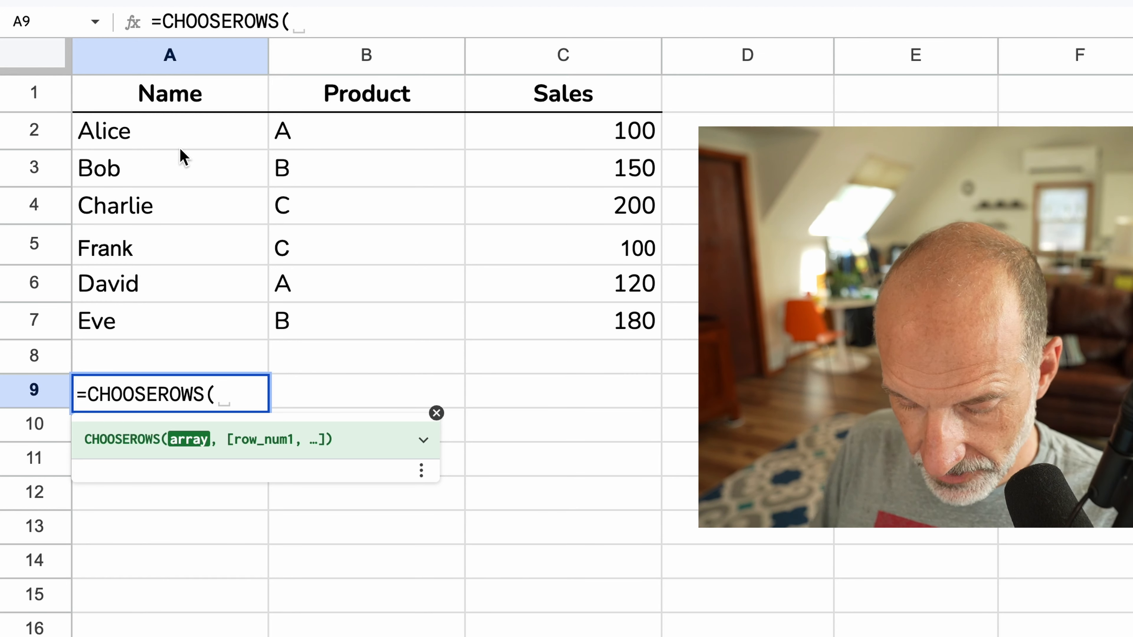
type("A2:")
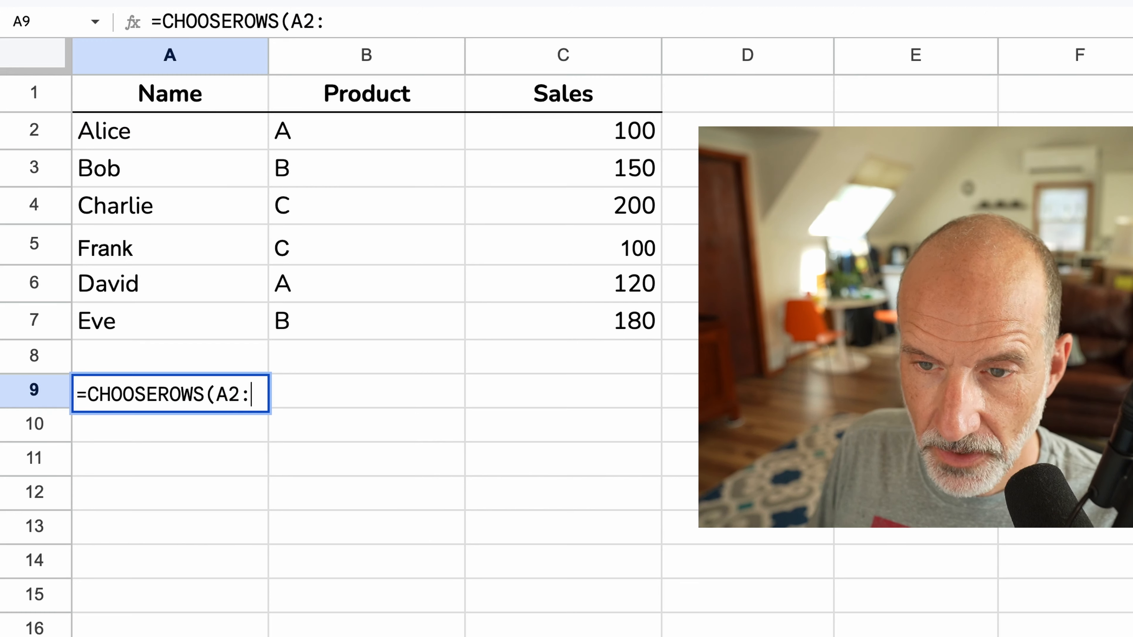
type("C7")
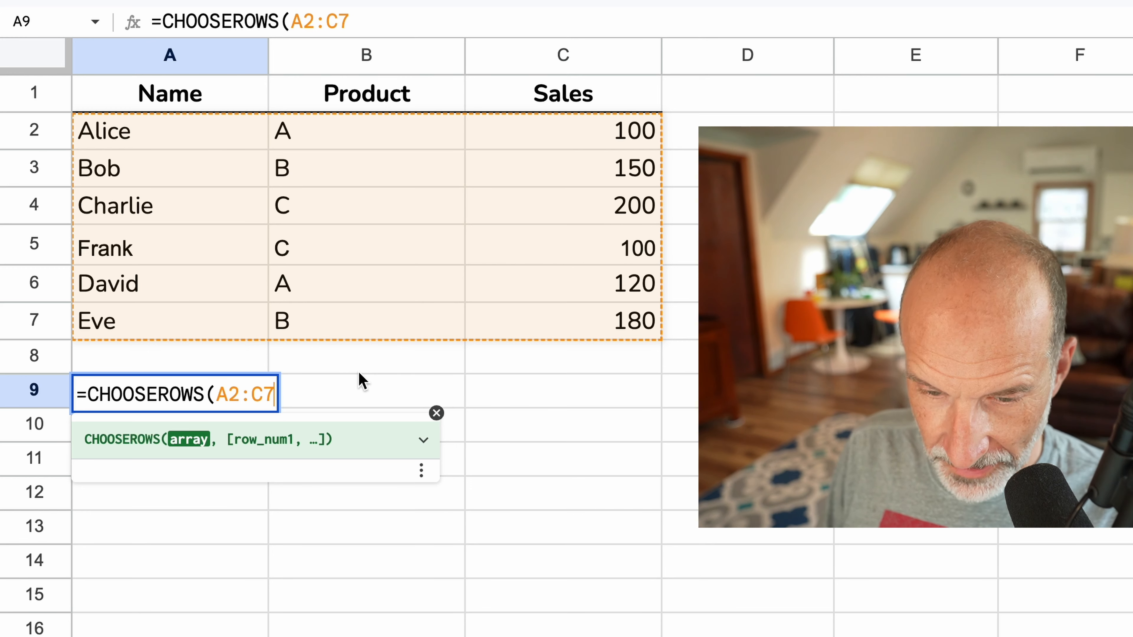
type(",")
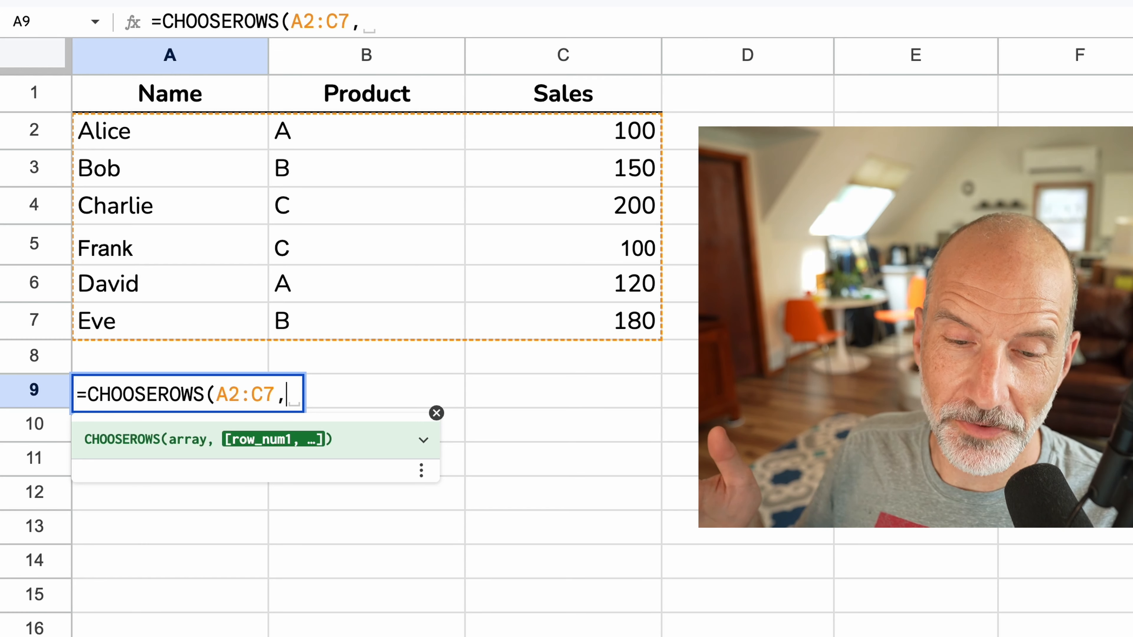
type("2")
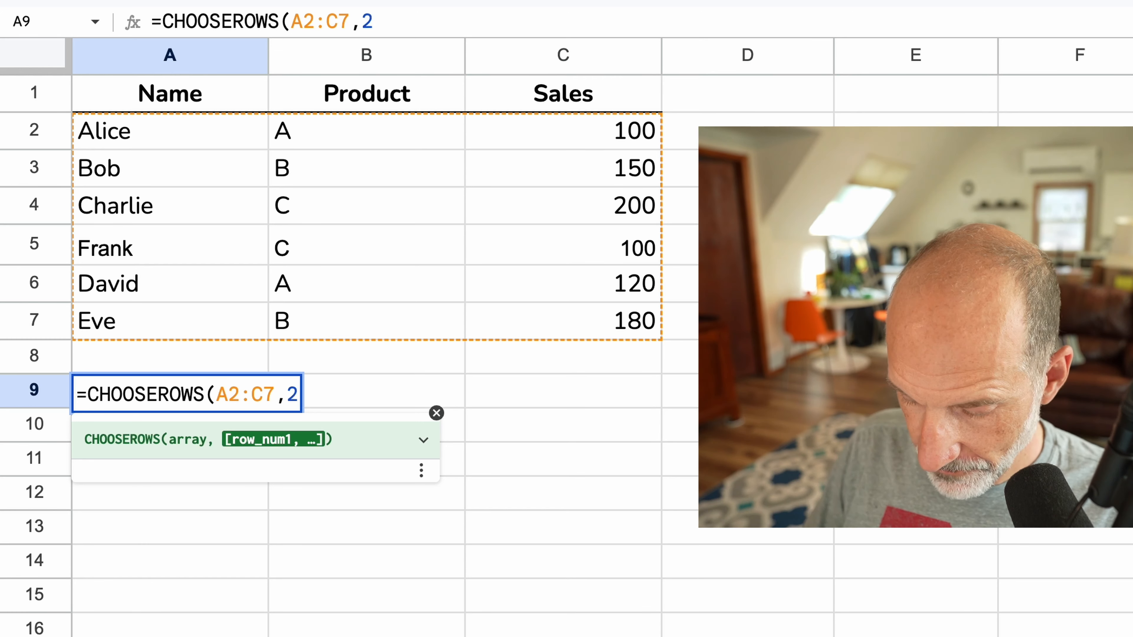
type(",5")
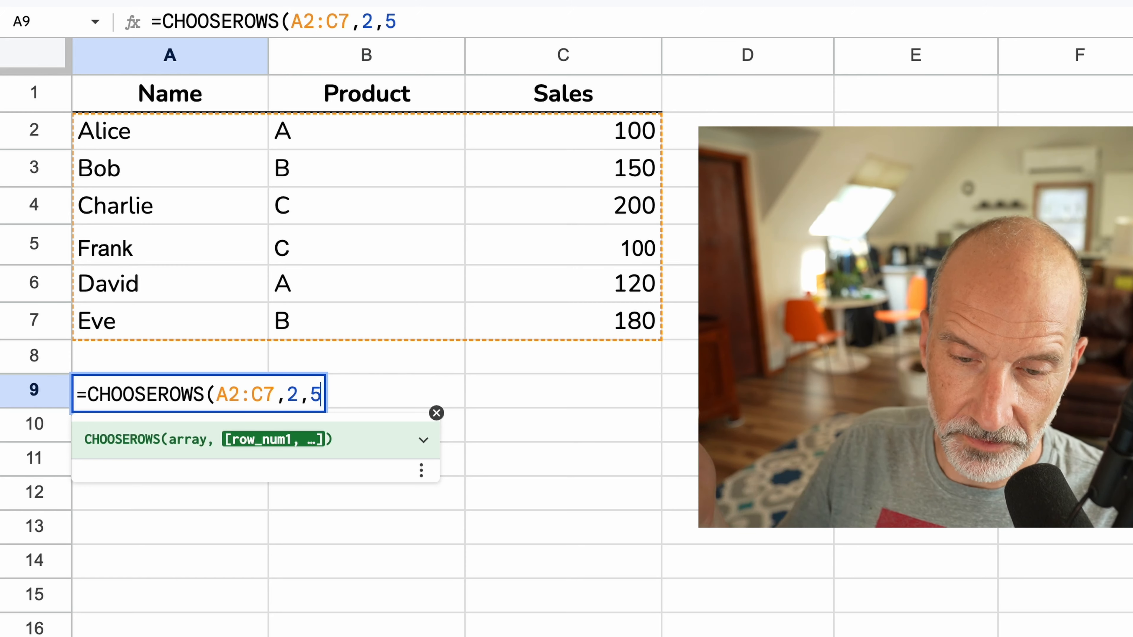
type(")")
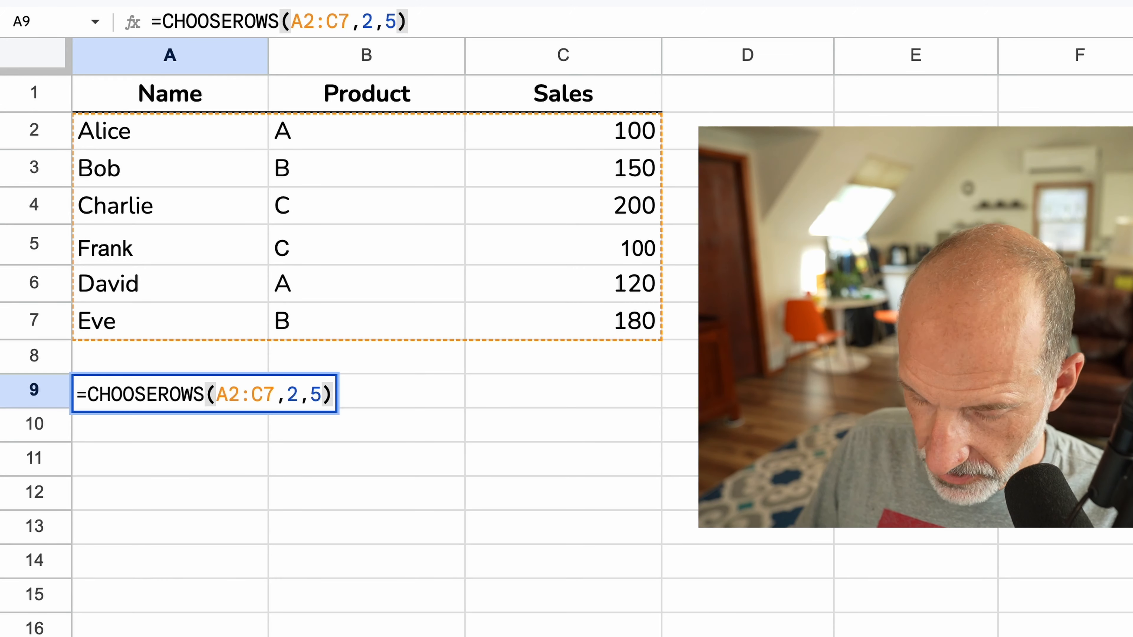
key("Return")
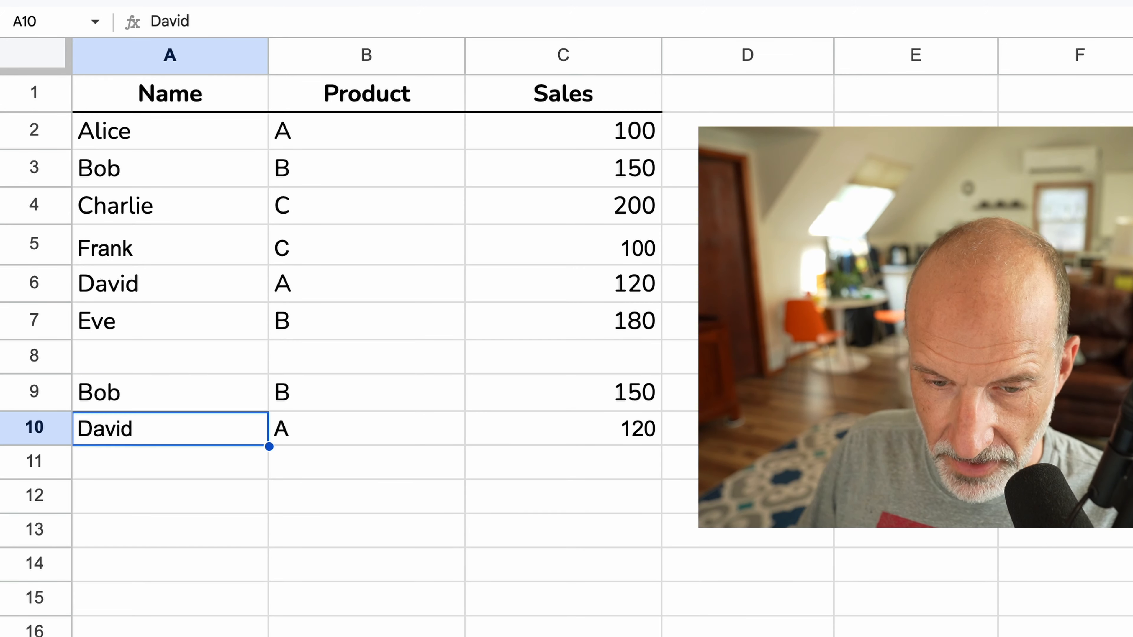
Compare the extracted rows in A9:C10 with source rows 3 and 6, and check the last source row
left_click(203, 395)
left_click_drag(178, 178, 488, 187)
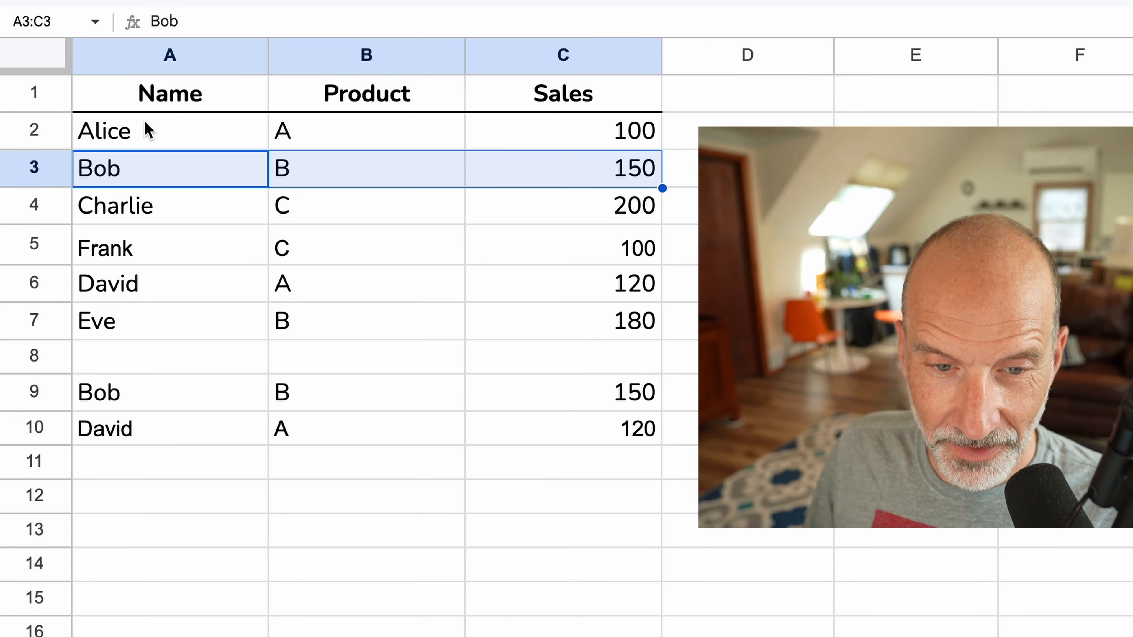
left_click(136, 294)
left_click_drag(156, 431, 551, 417)
left_click(221, 474)
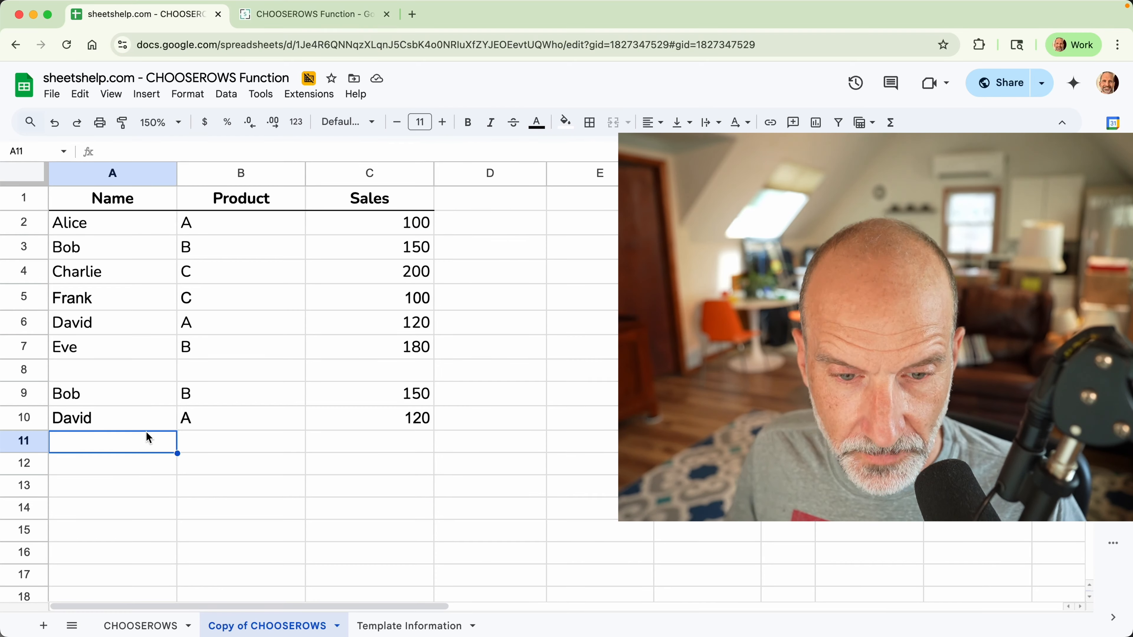
left_click(129, 344)
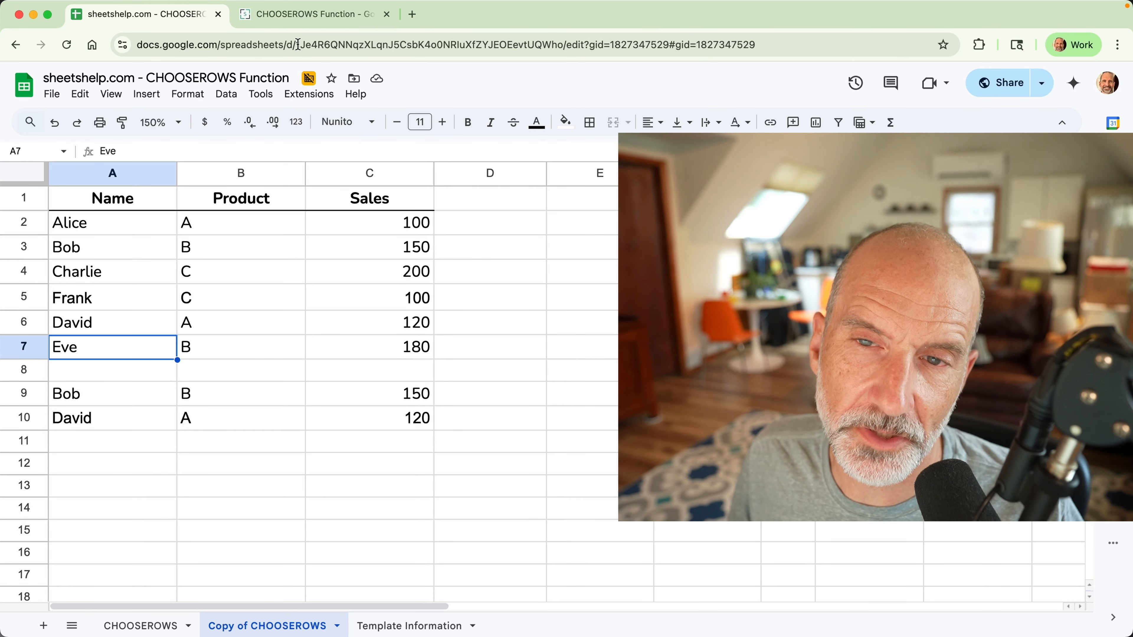
Switch to the sheetshelp.com article to examine Example 2's -1 and -2 row arguments, and return to the spreadsheet
left_click(325, 15)
scroll(389, 300, "down", 10)
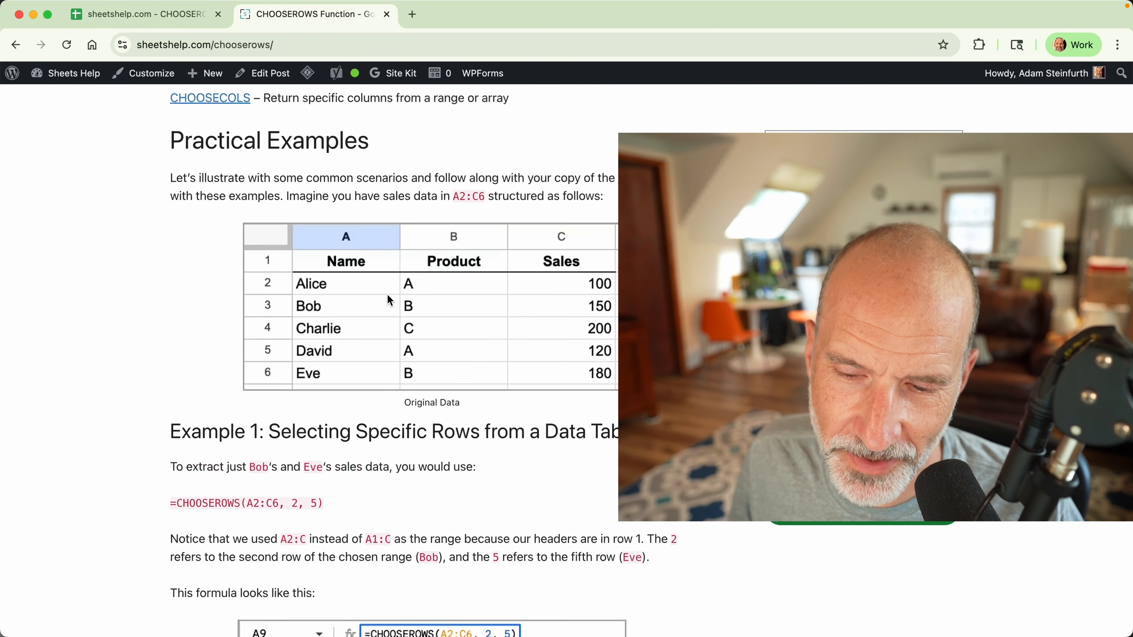
scroll(389, 300, "down", 5)
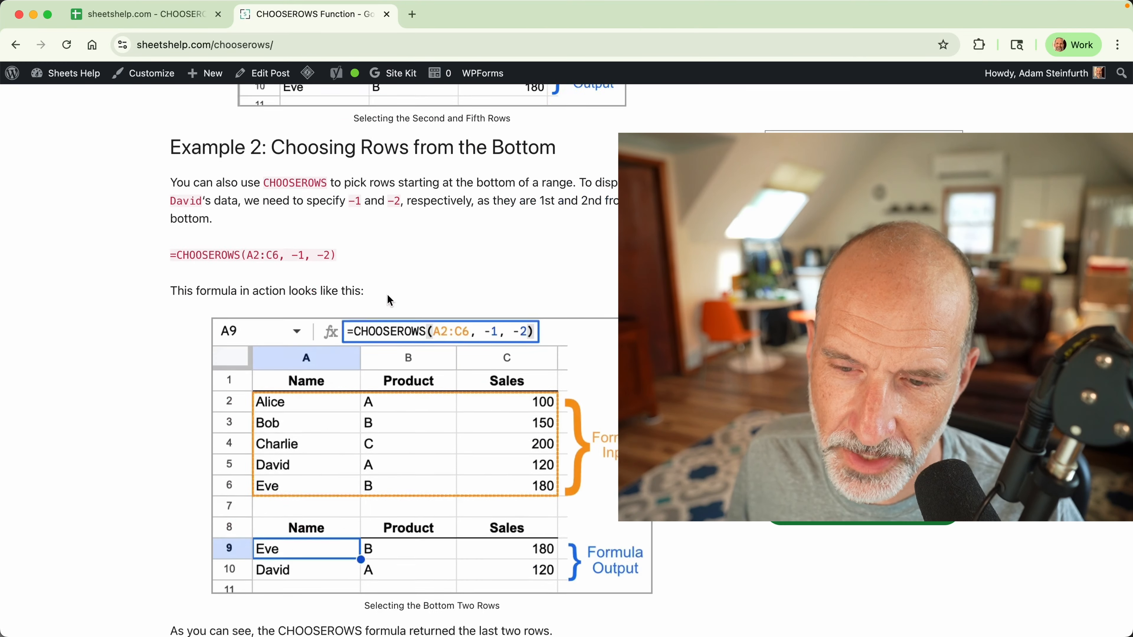
left_click_drag(294, 257, 325, 258)
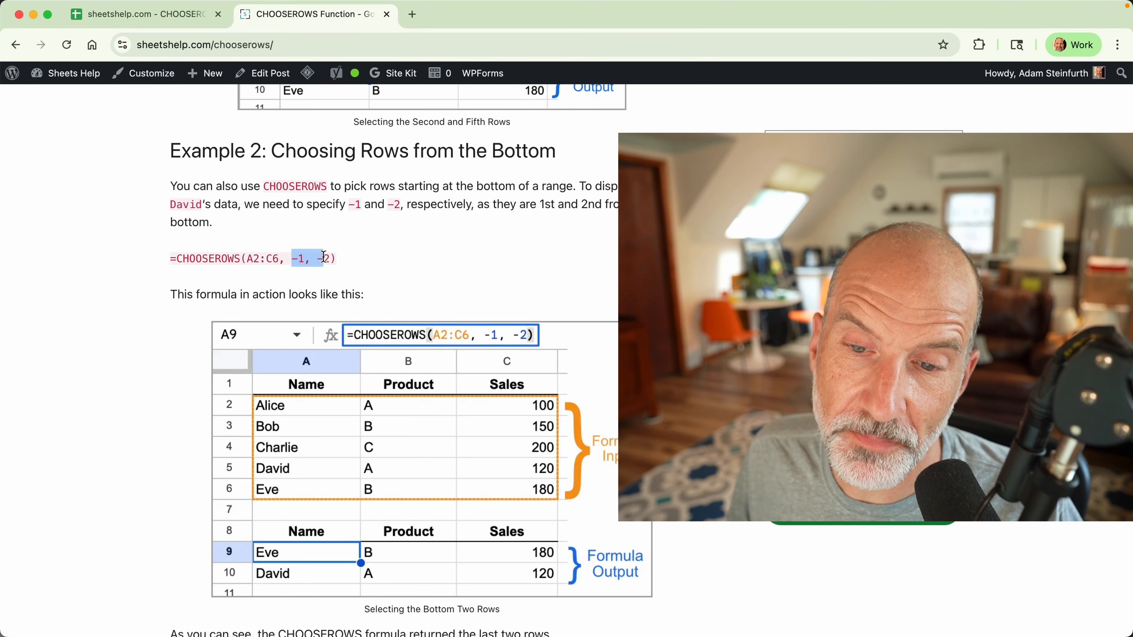
left_click(306, 260)
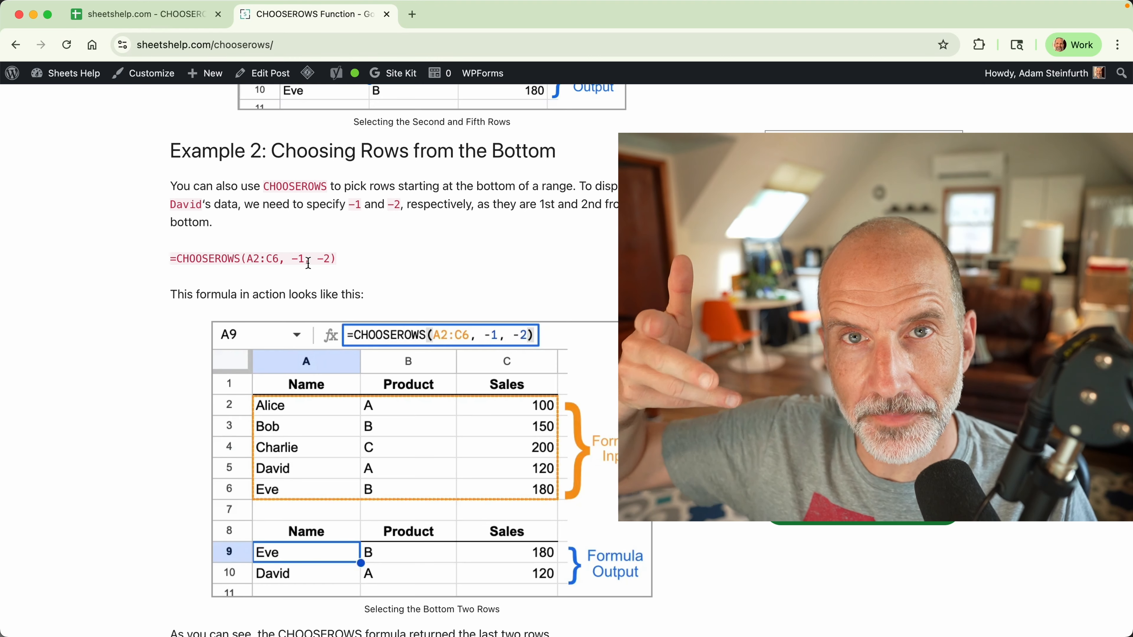
left_click(176, 16)
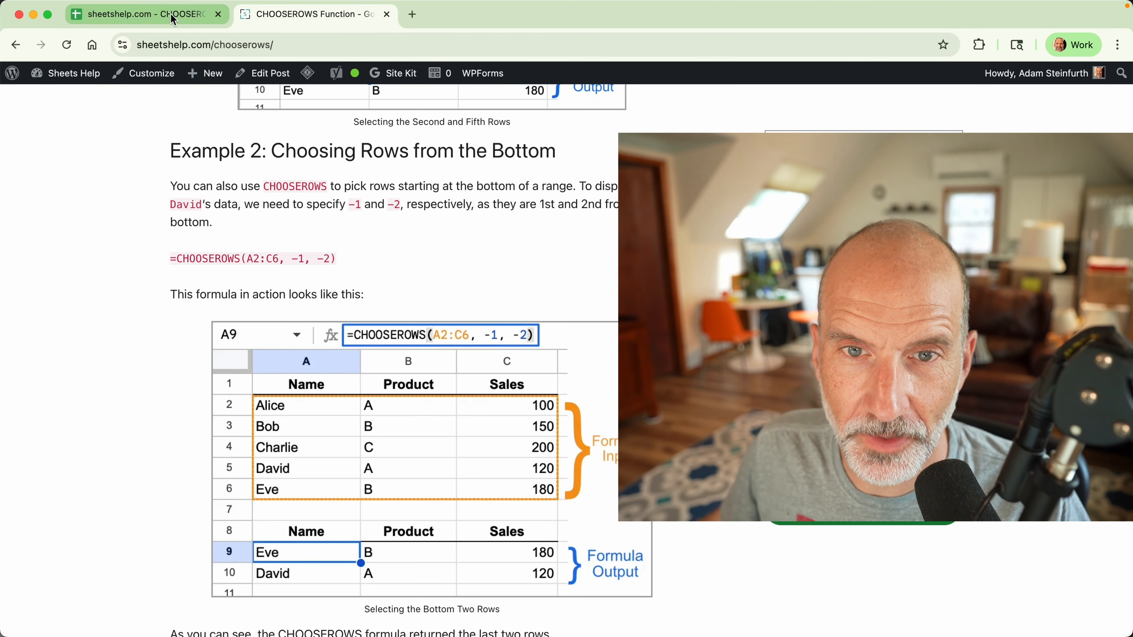
Change the row numbers in cell A9's CHOOSEROWS formula to -1,-2 to extract rows from the bottom of A2:C7
left_click(109, 389)
double_click(169, 397)
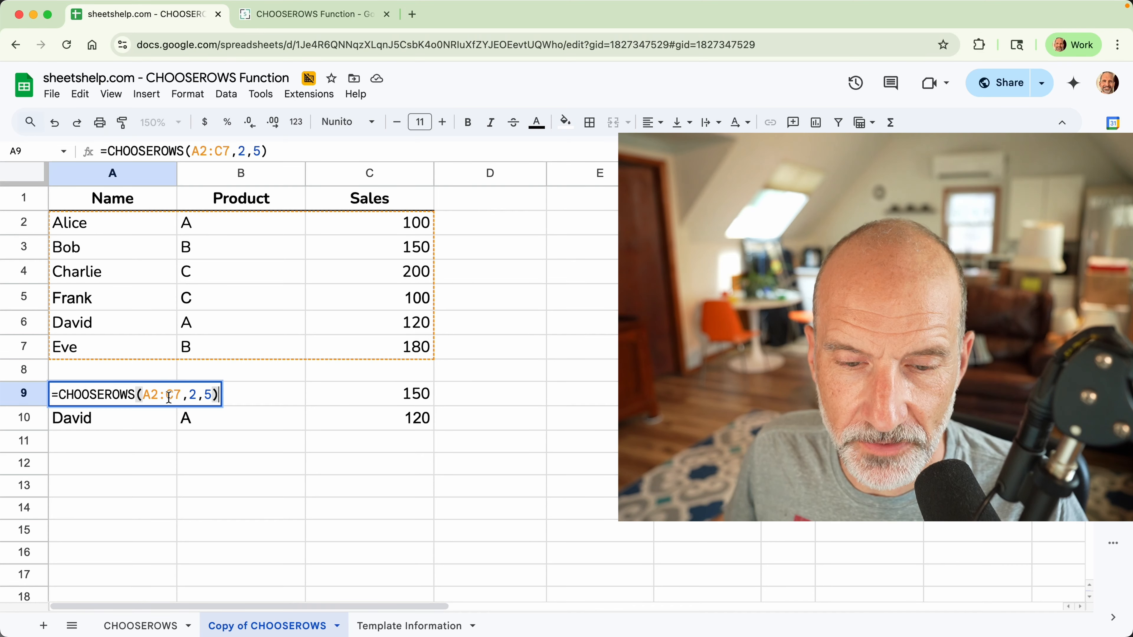
left_click_drag(187, 395, 208, 395)
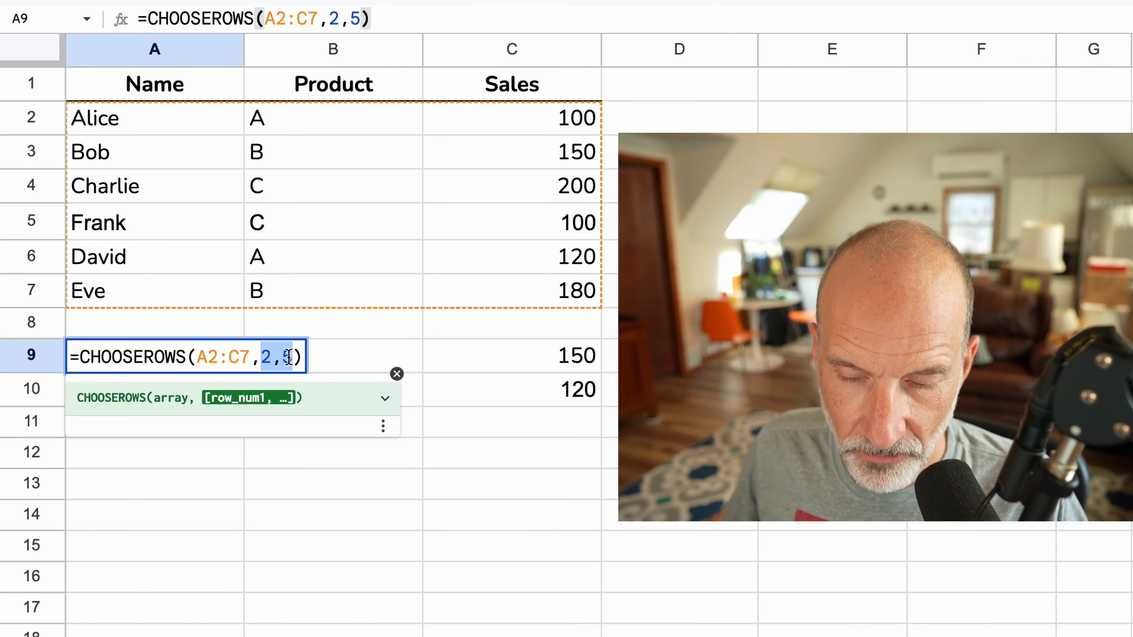
type("-1,")
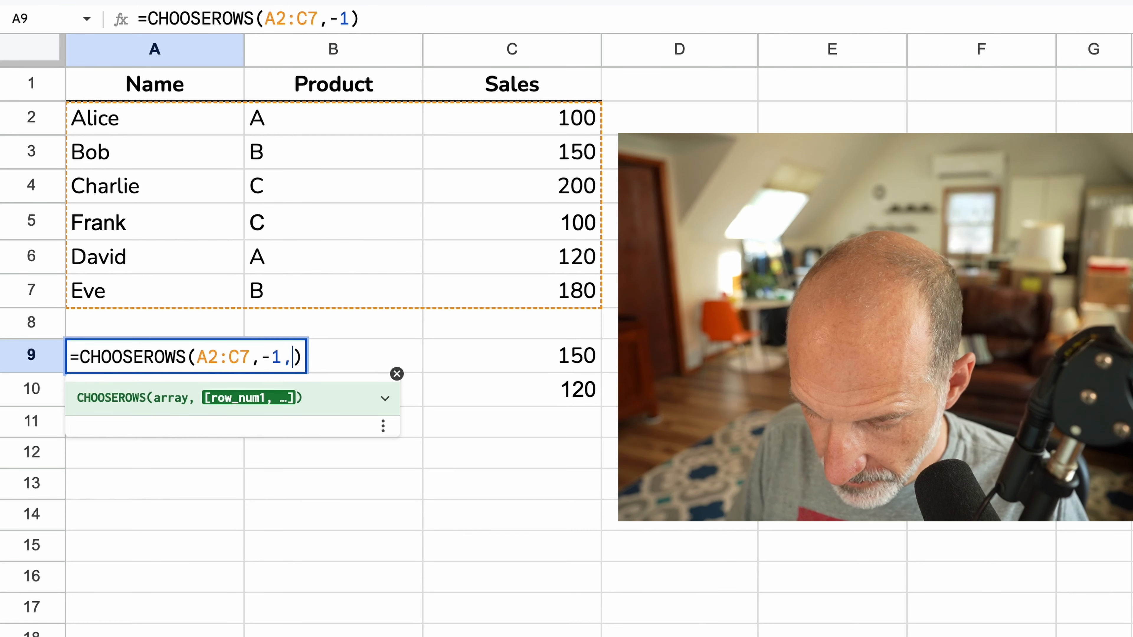
key("BackSpace")
type(",-")
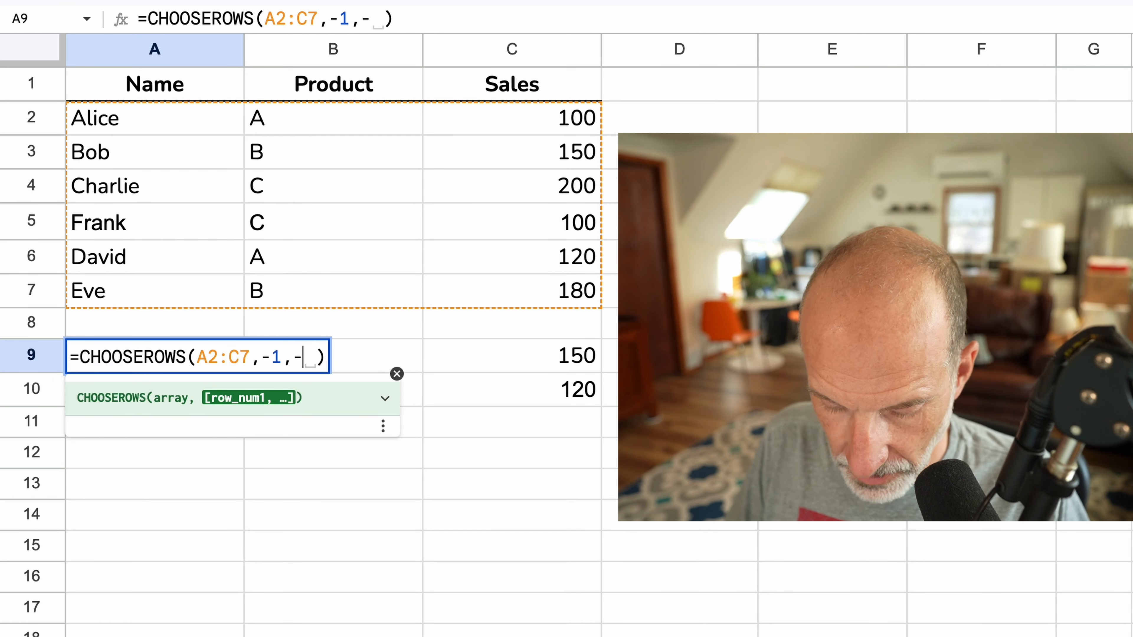
type("2")
key("Return")
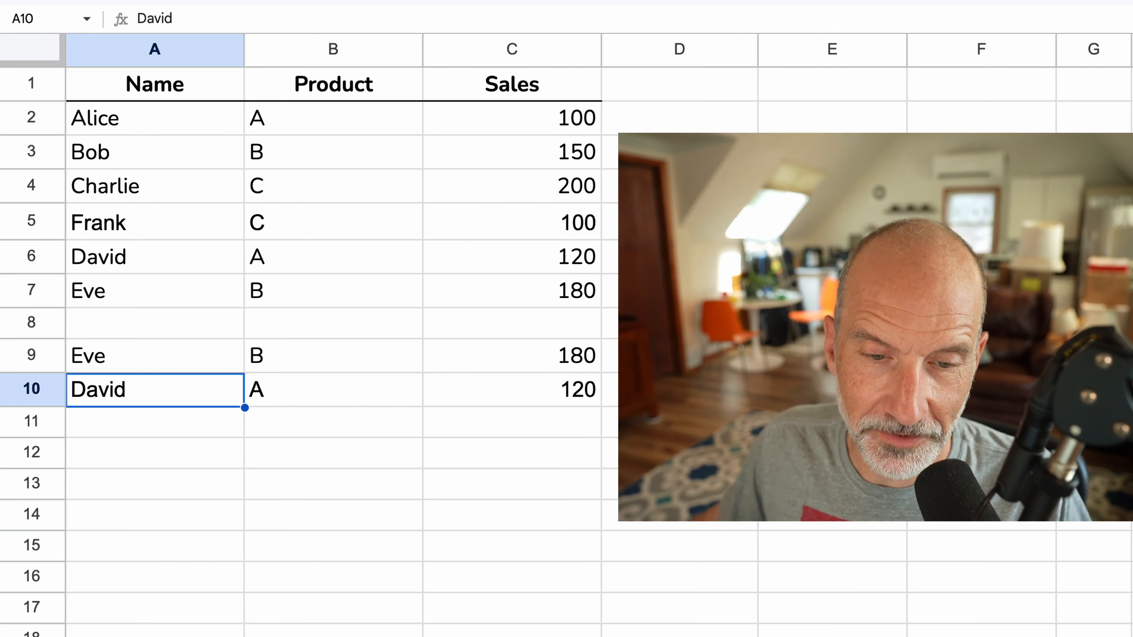
Compare the output of the formula in A9 with the last two source rows, 7 and 6
left_click(182, 363)
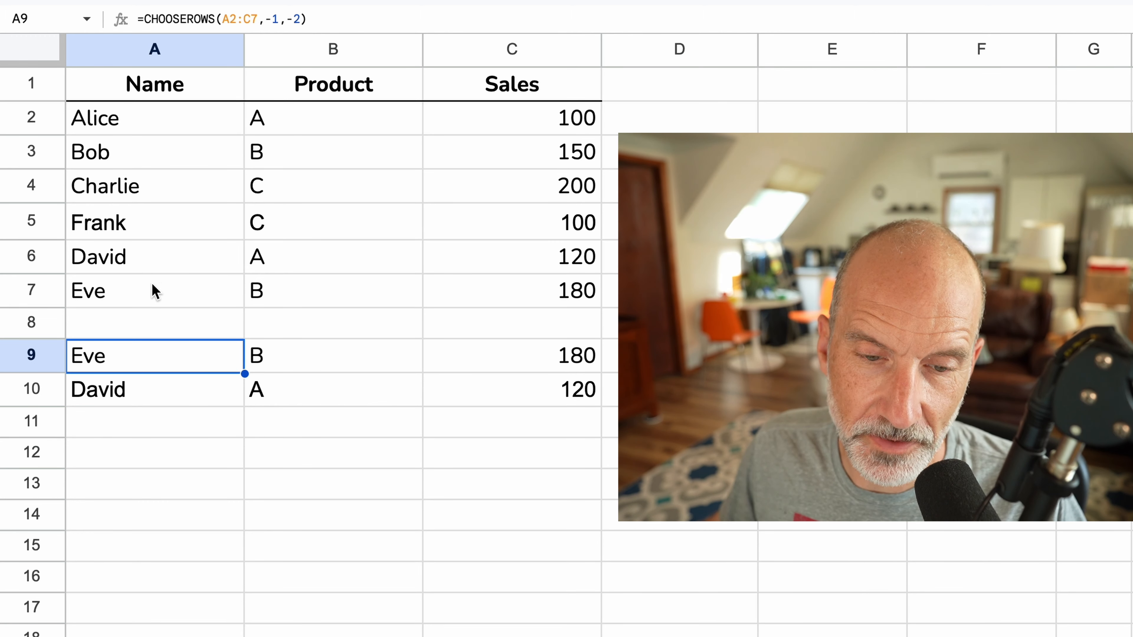
left_click_drag(154, 291, 223, 288)
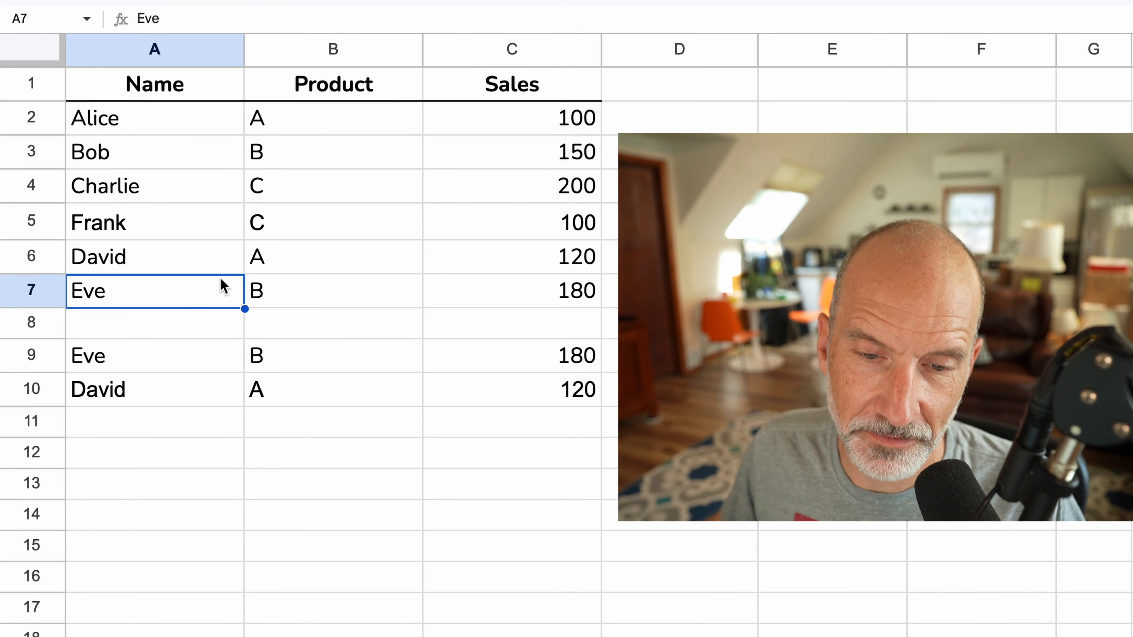
left_click(223, 271)
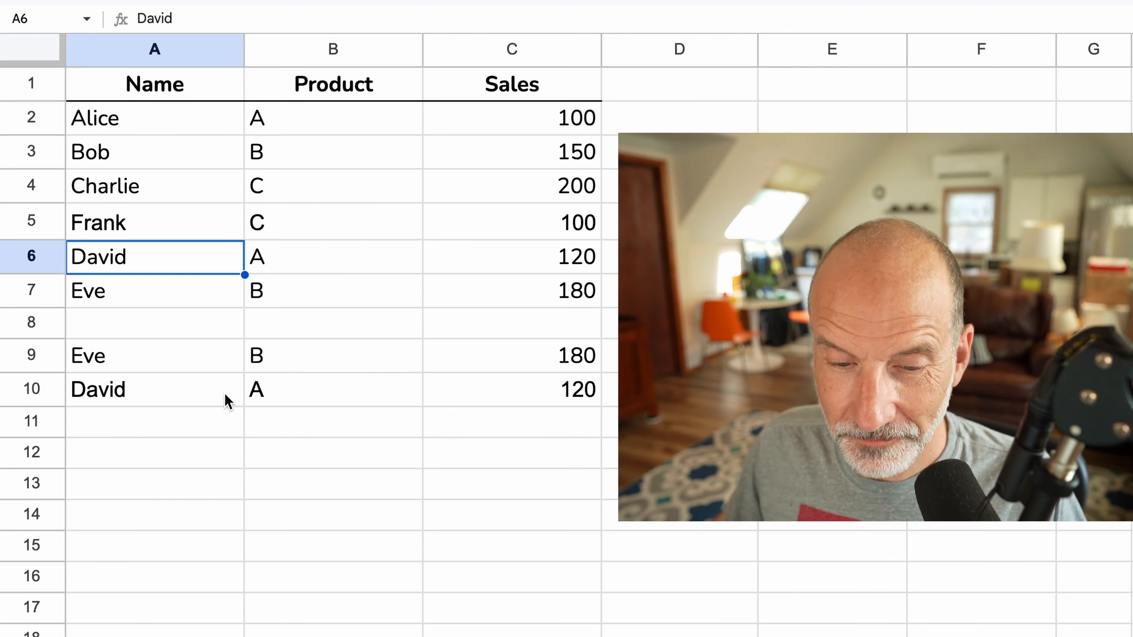
Clear the CHOOSEROWS formula from A9 and begin a new CHOOSEROWS formula in D9
left_click(216, 360)
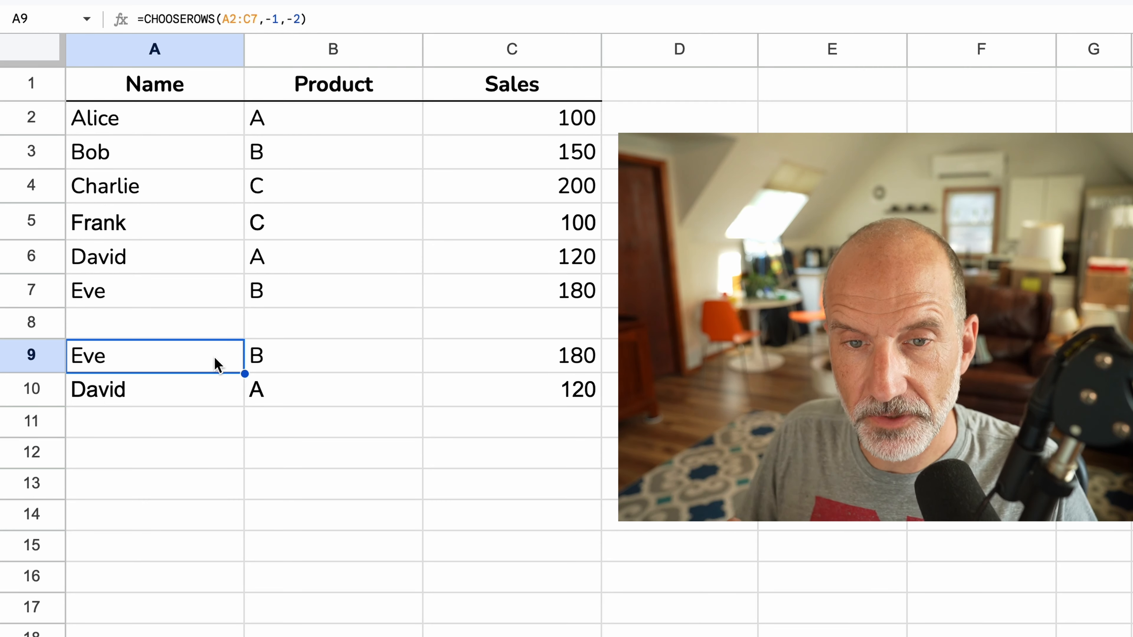
key("Delete")
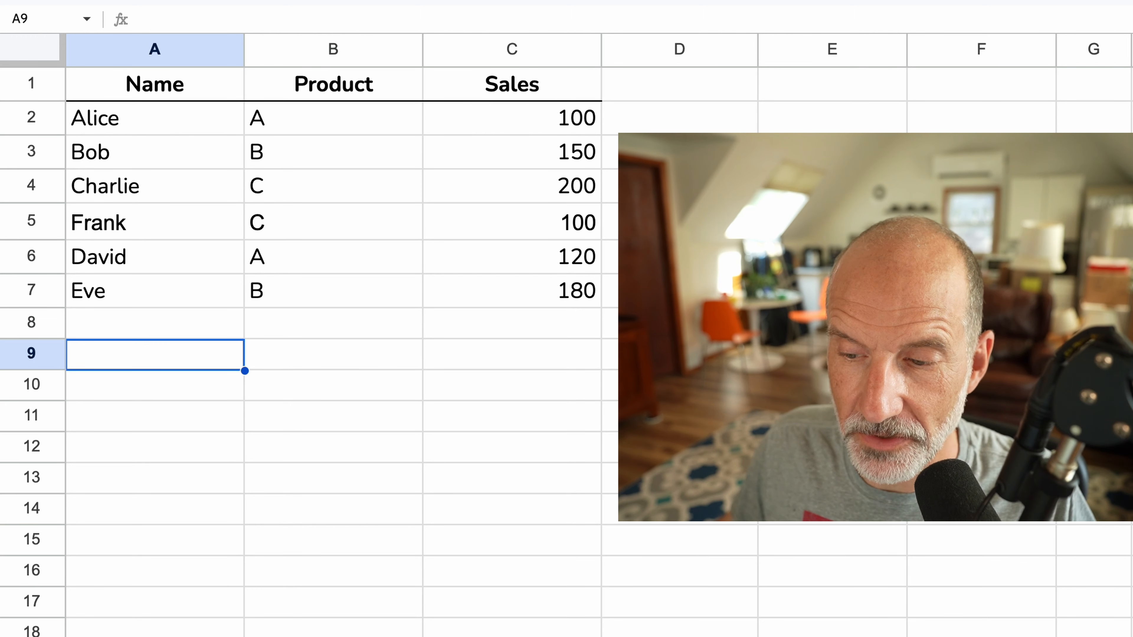
left_click(679, 354)
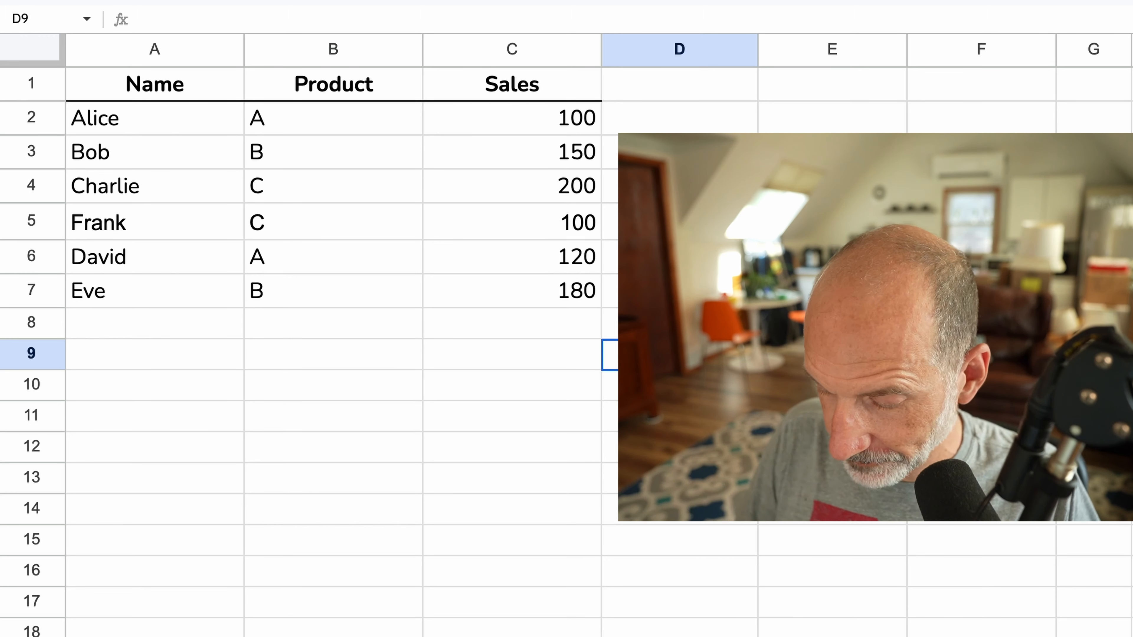
type("= ")
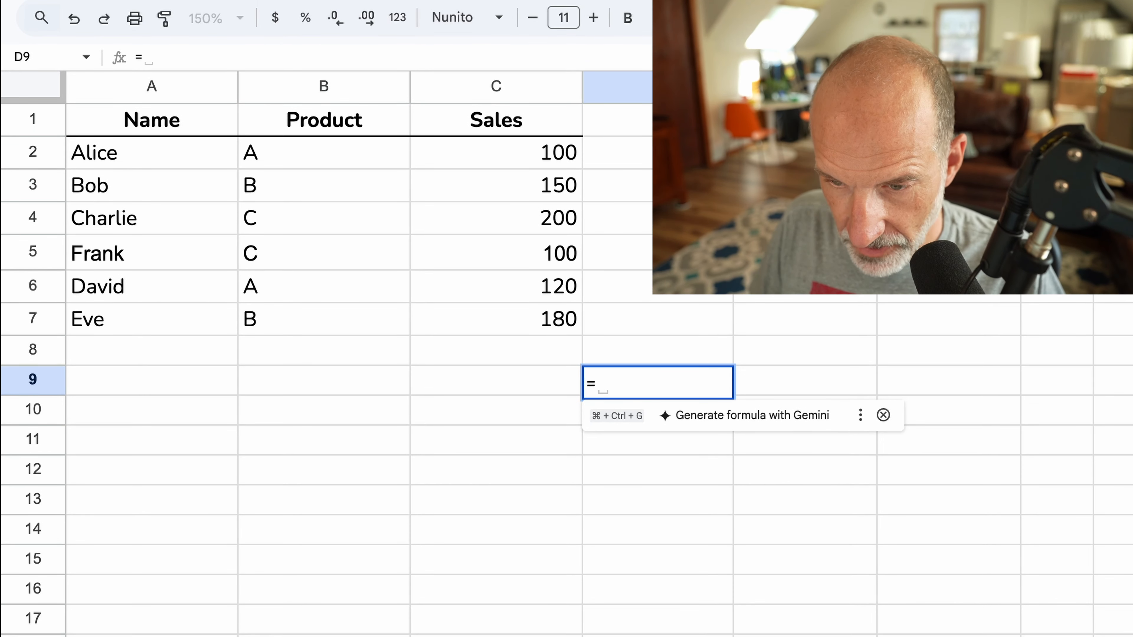
type("choo")
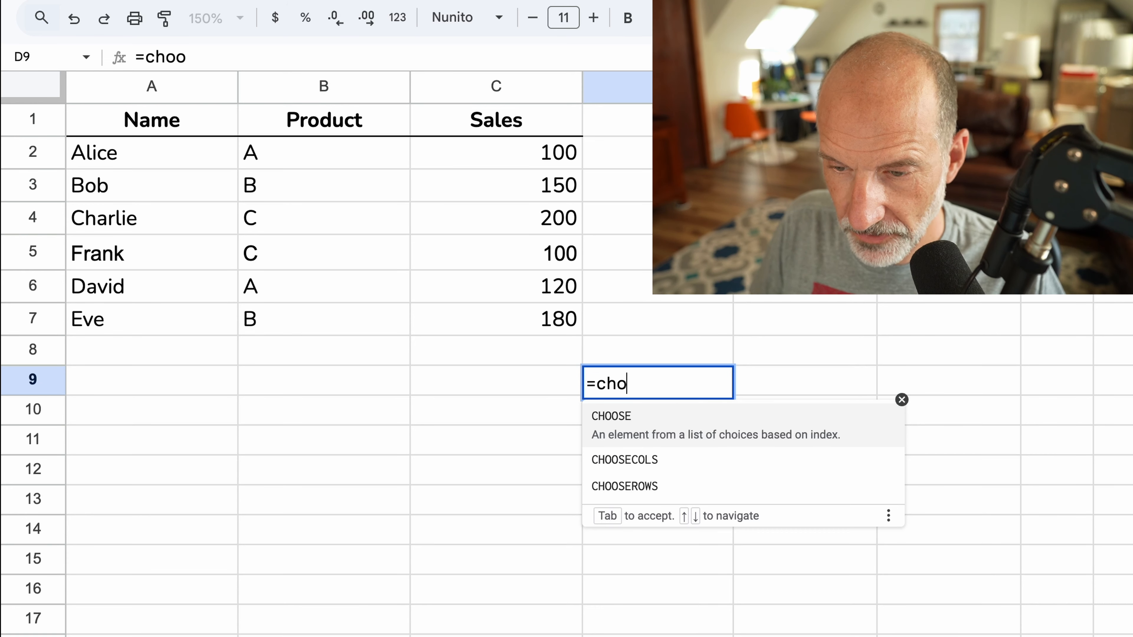
key("BackSpace")
key("BackSpace")
key("BackSpace")
type("CHOOSER")
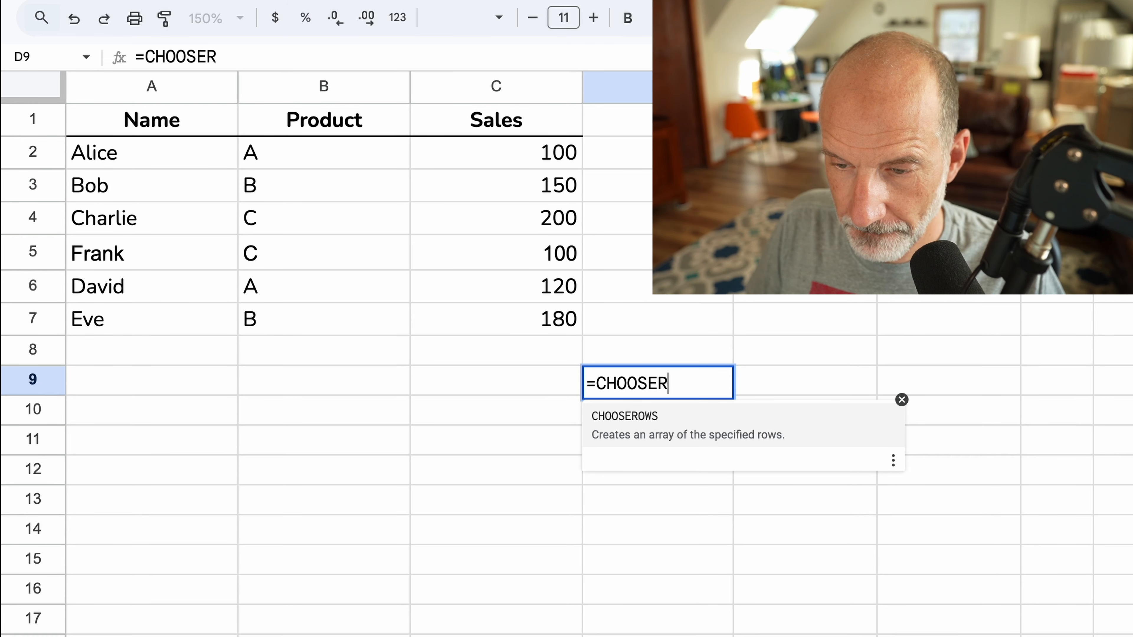
type("OW(")
key("BackSpace")
type("S")
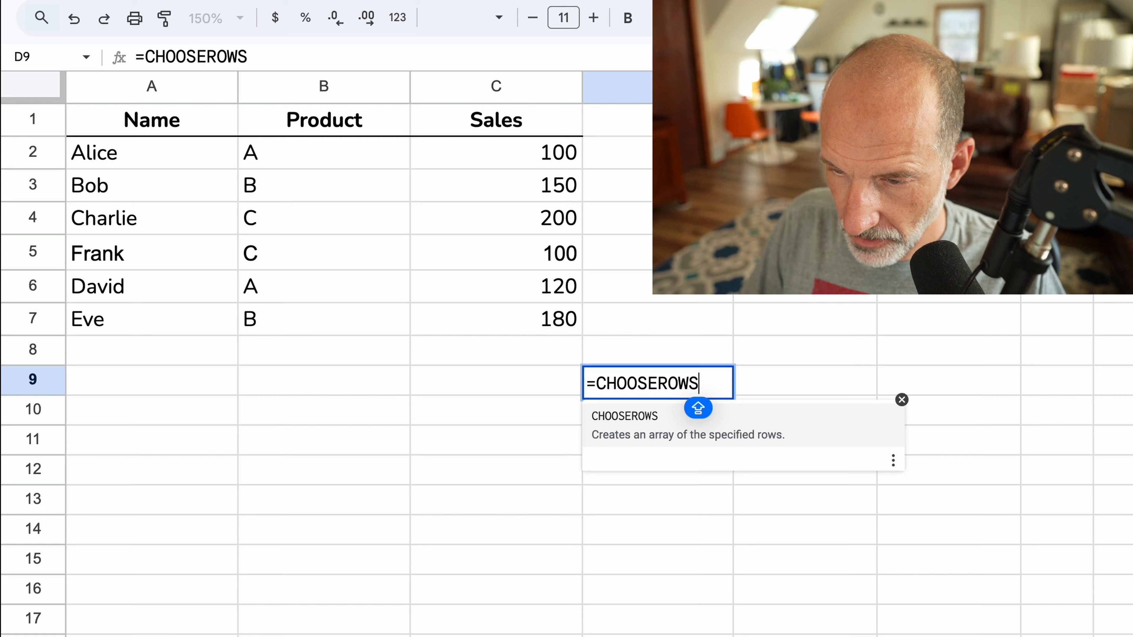
type("(")
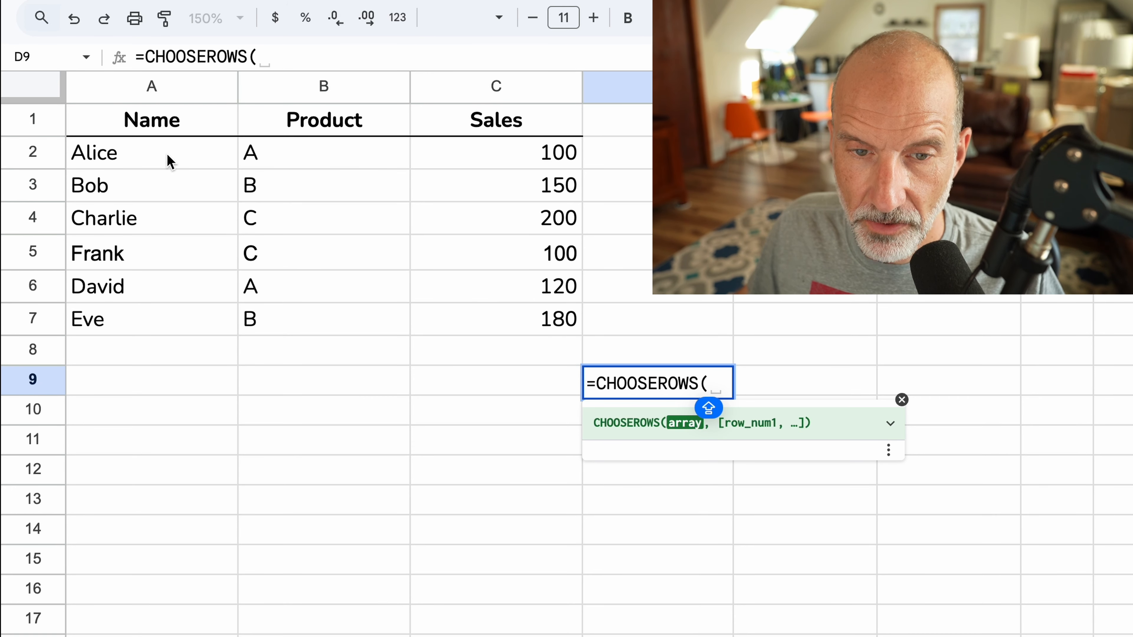
Set the array argument of D9's CHOOSEROWS formula to the open-ended range A2:C, followed by a comma
left_click_drag(167, 155, 490, 318)
type(",")
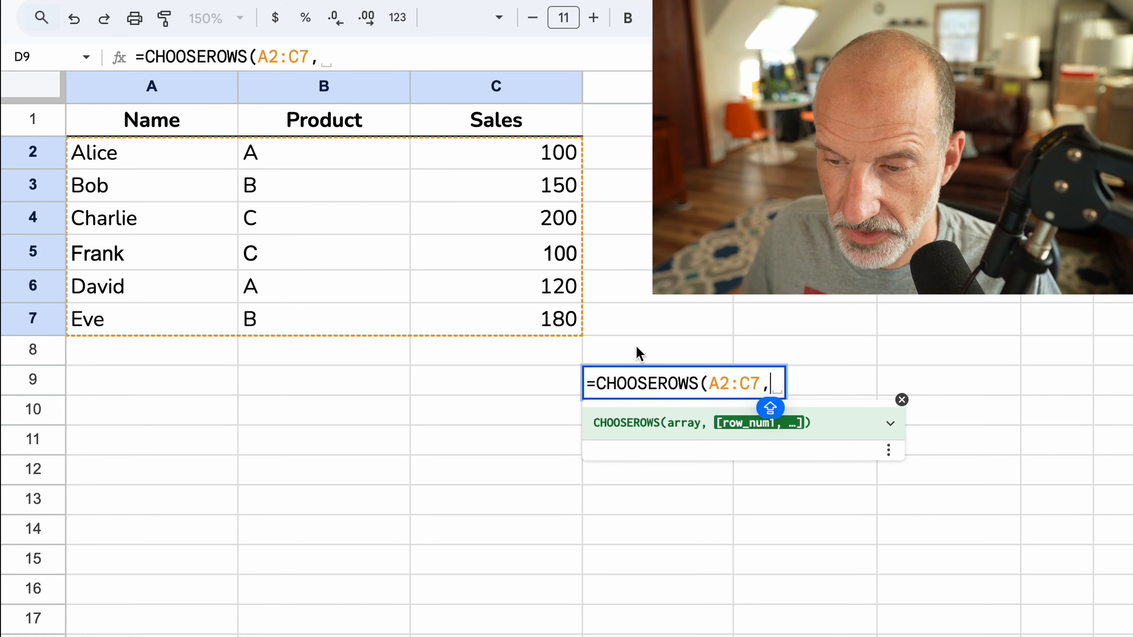
left_click(765, 384)
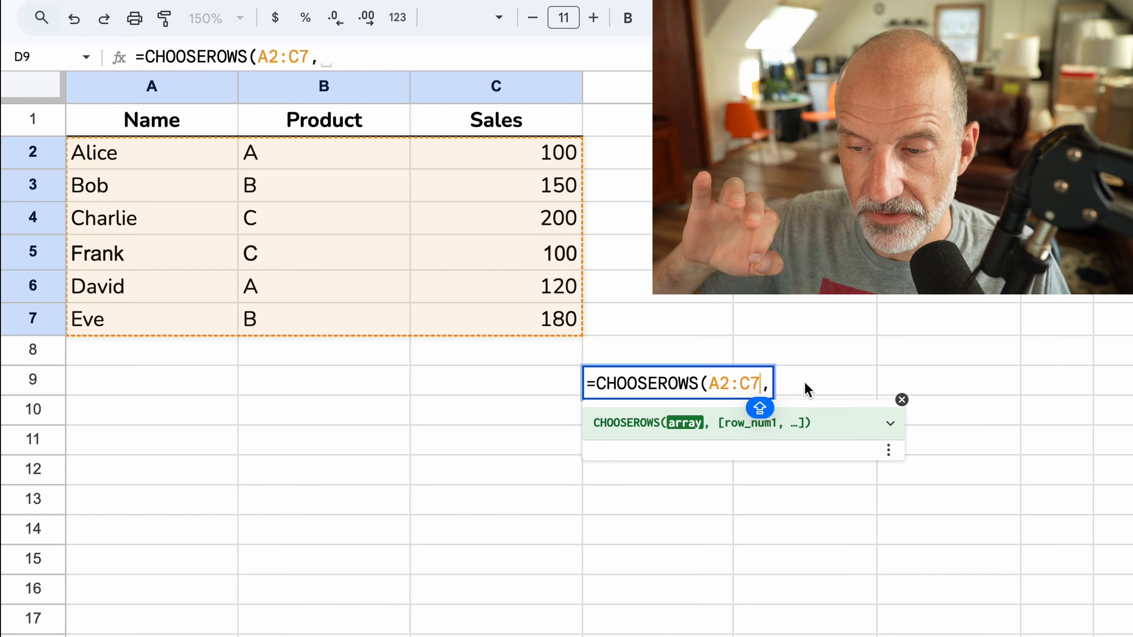
key("BackSpace")
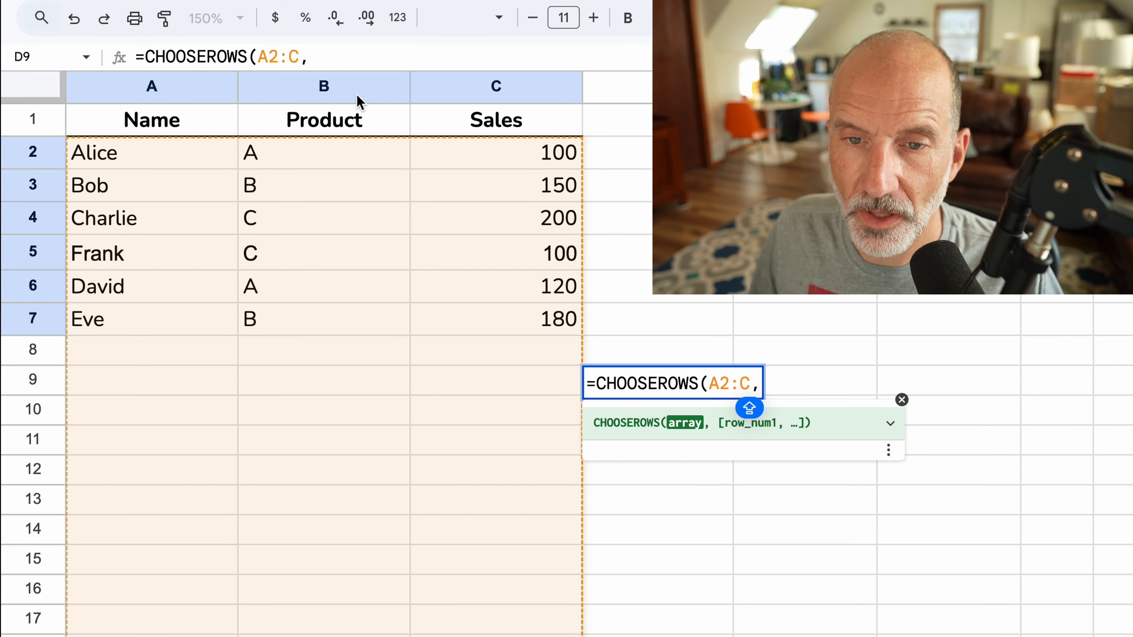
Enter COUNTA(A2:A) as the first row number in D9's CHOOSEROWS formula, followed by a comma
left_click(326, 57)
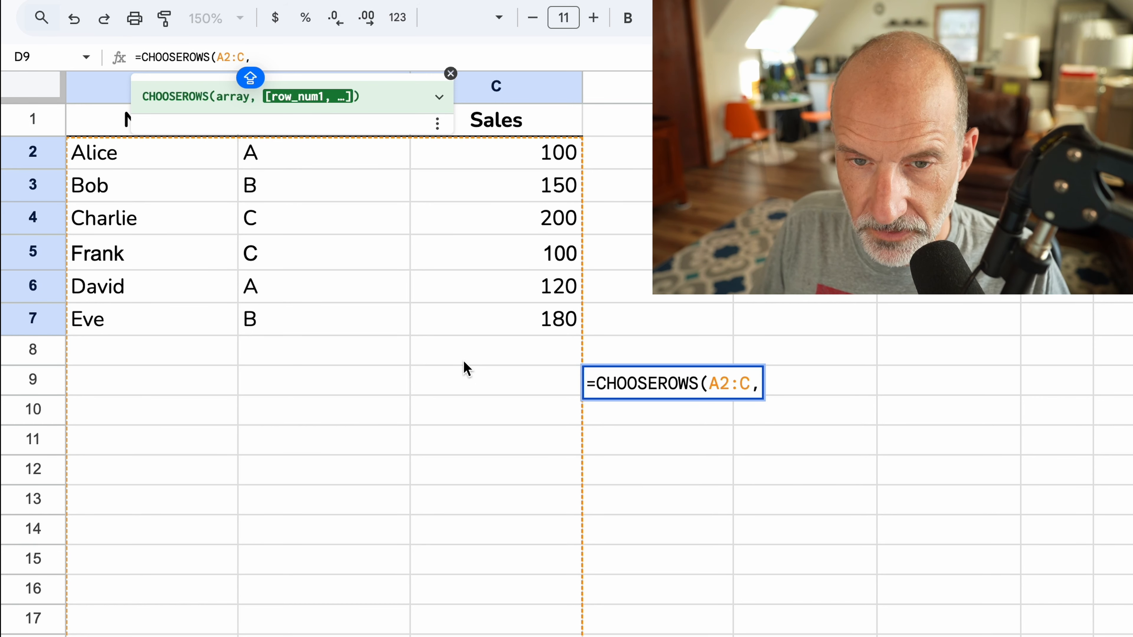
type("COUNTA")
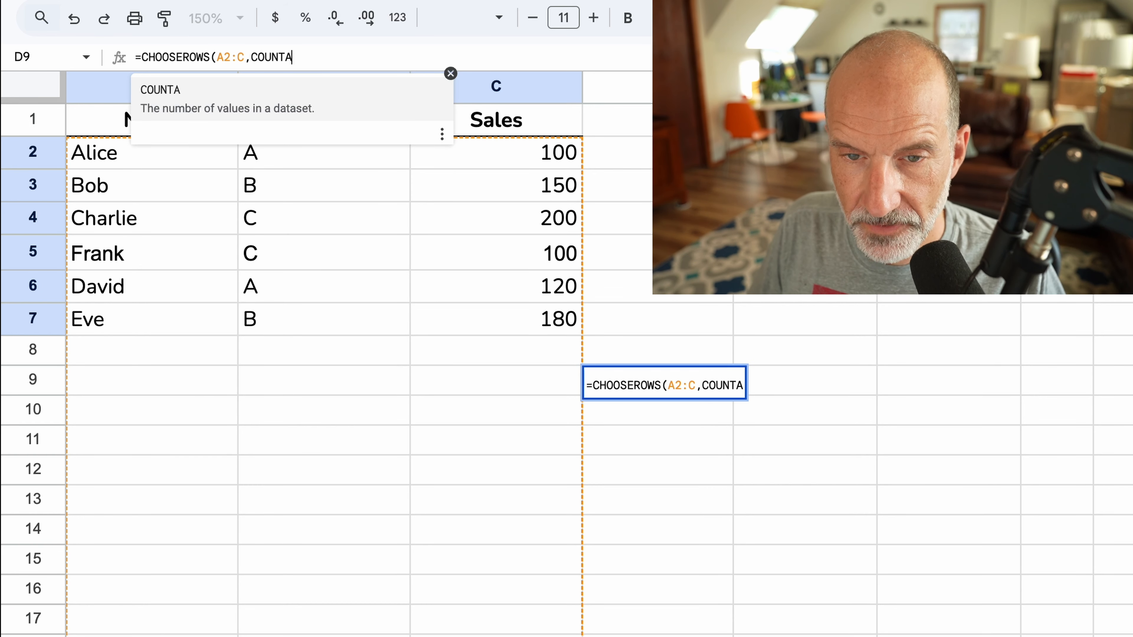
type("(")
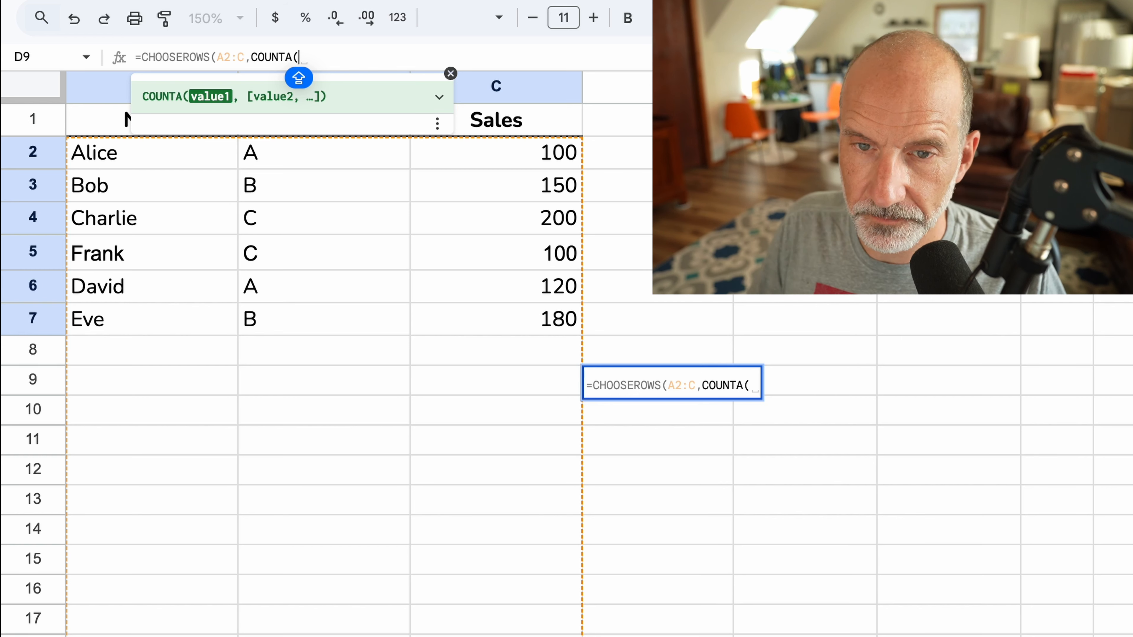
type("A2")
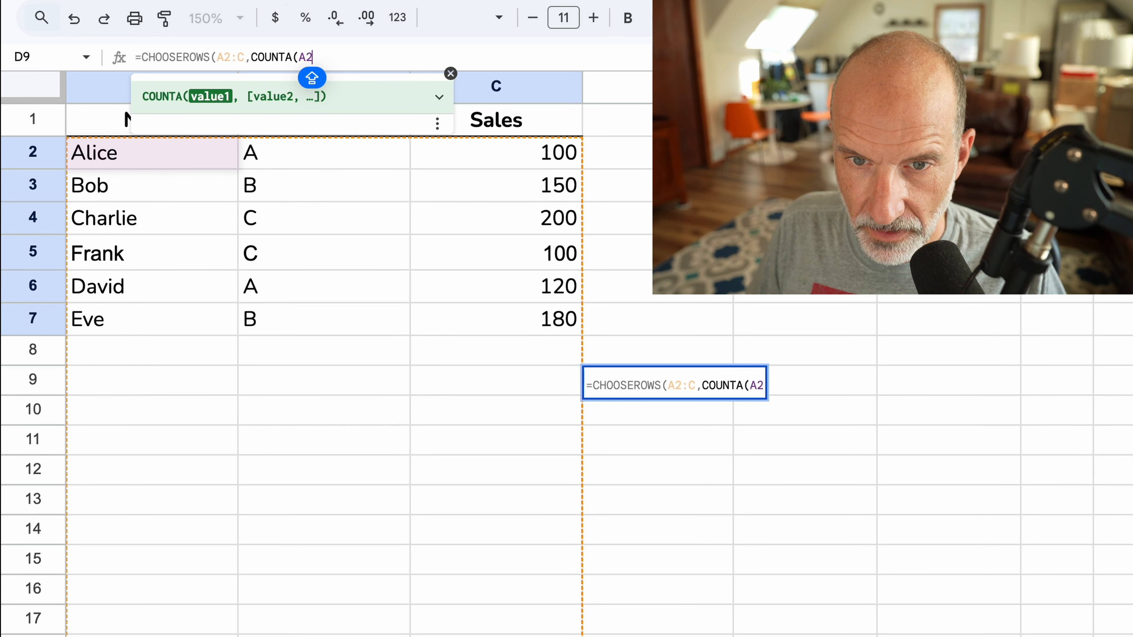
type(":")
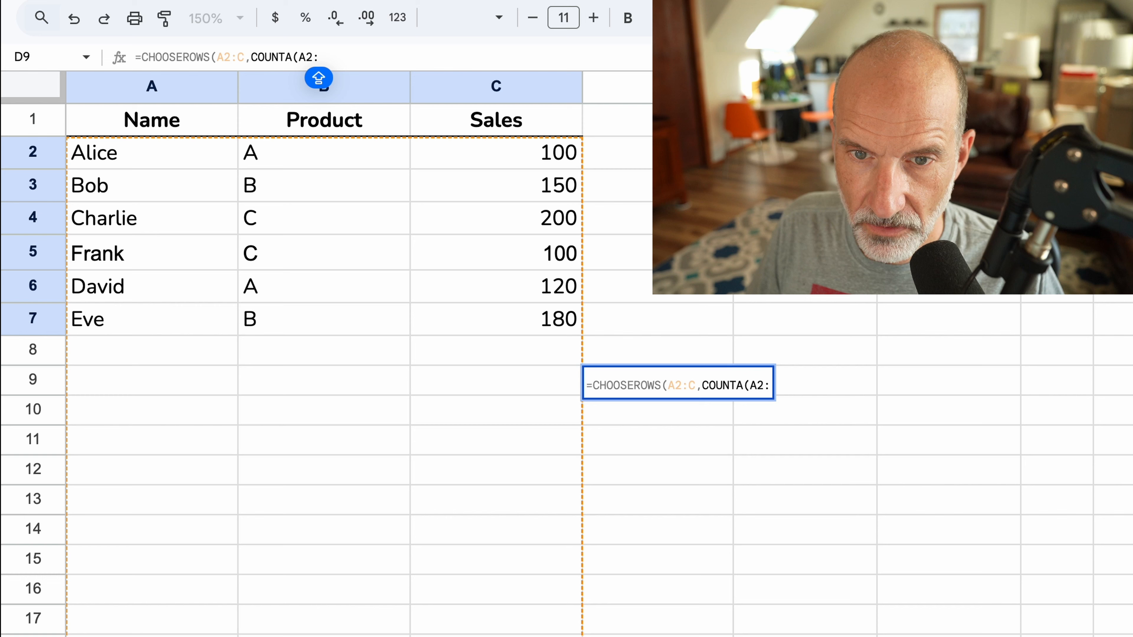
type("A")
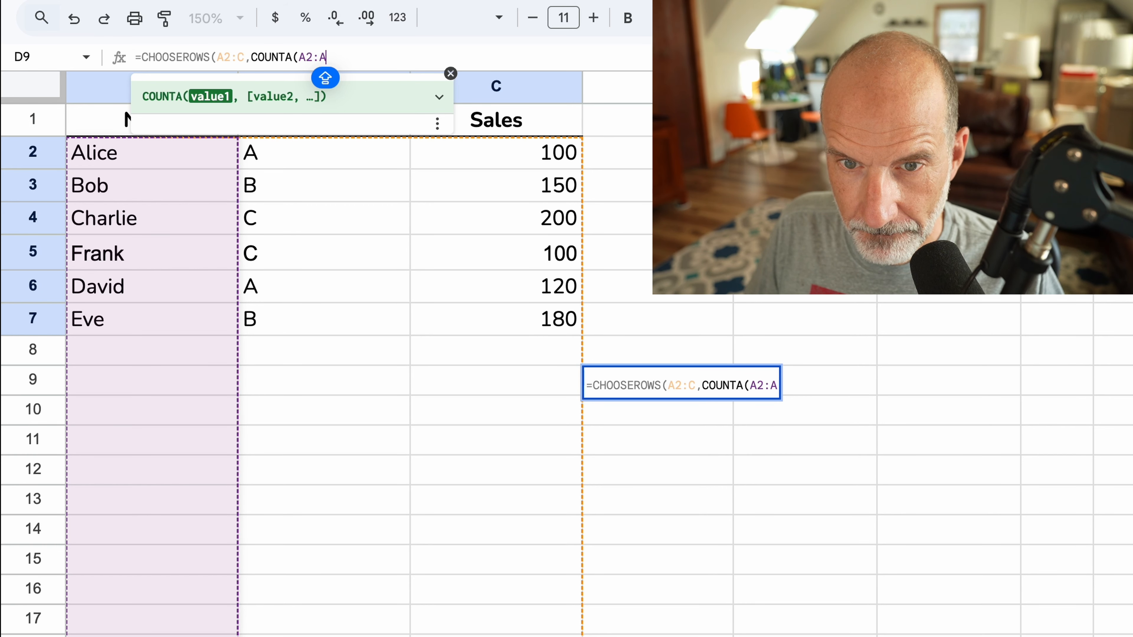
type(")")
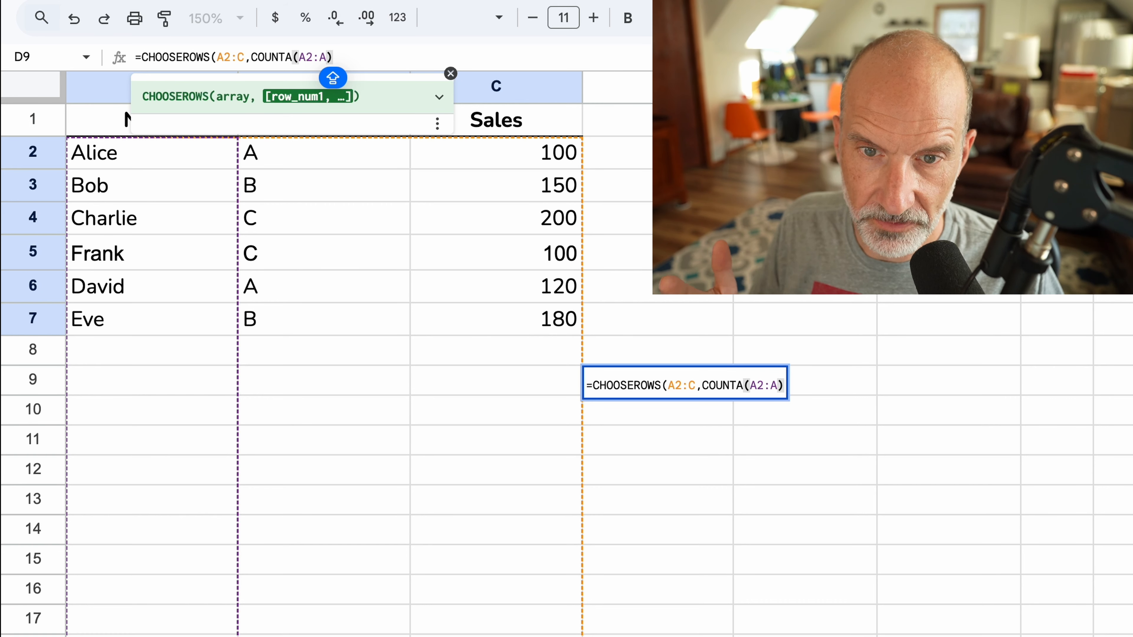
left_click(783, 385)
type(",")
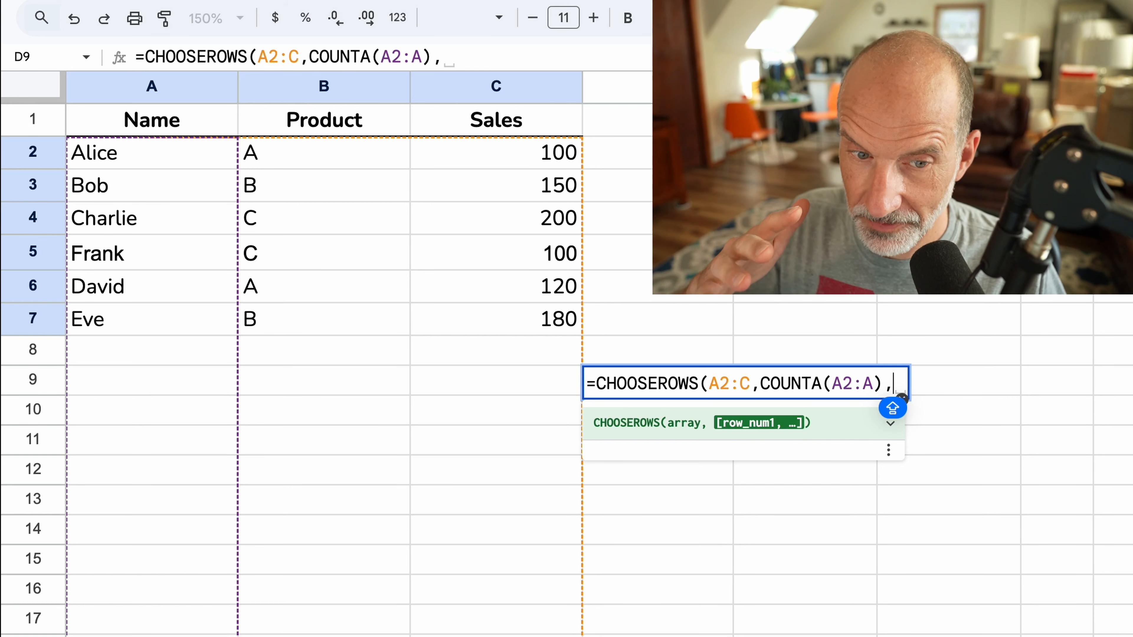
Complete D9's formula with COUNTA(A2:A)-1 as the second row number, and check the output in D9 and D10
type("COUNTA(")
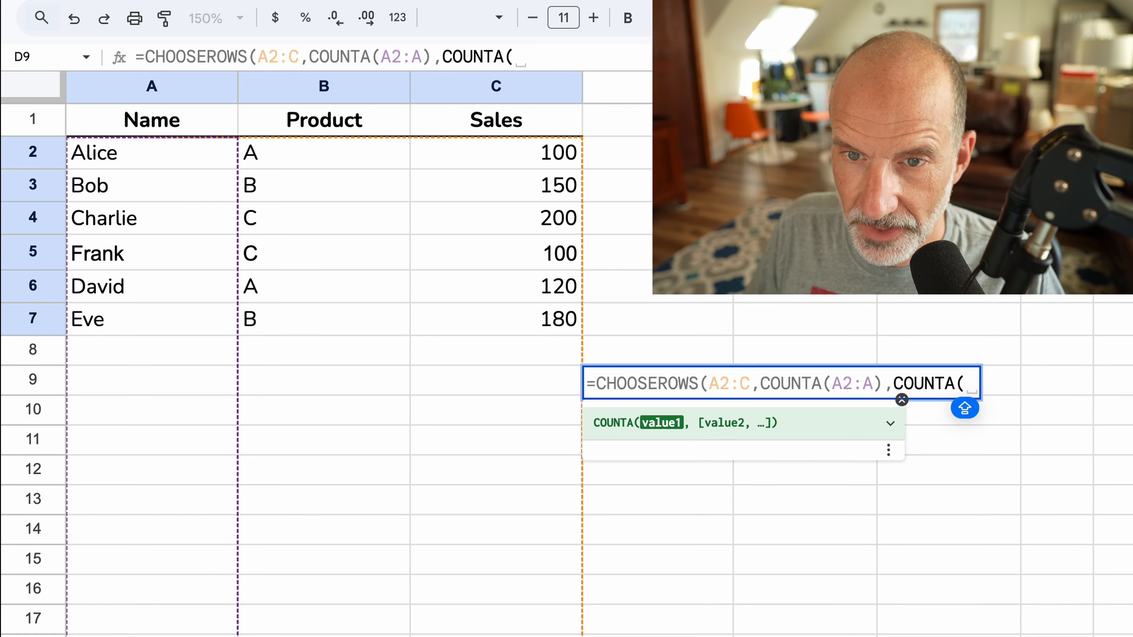
type("A2:A")
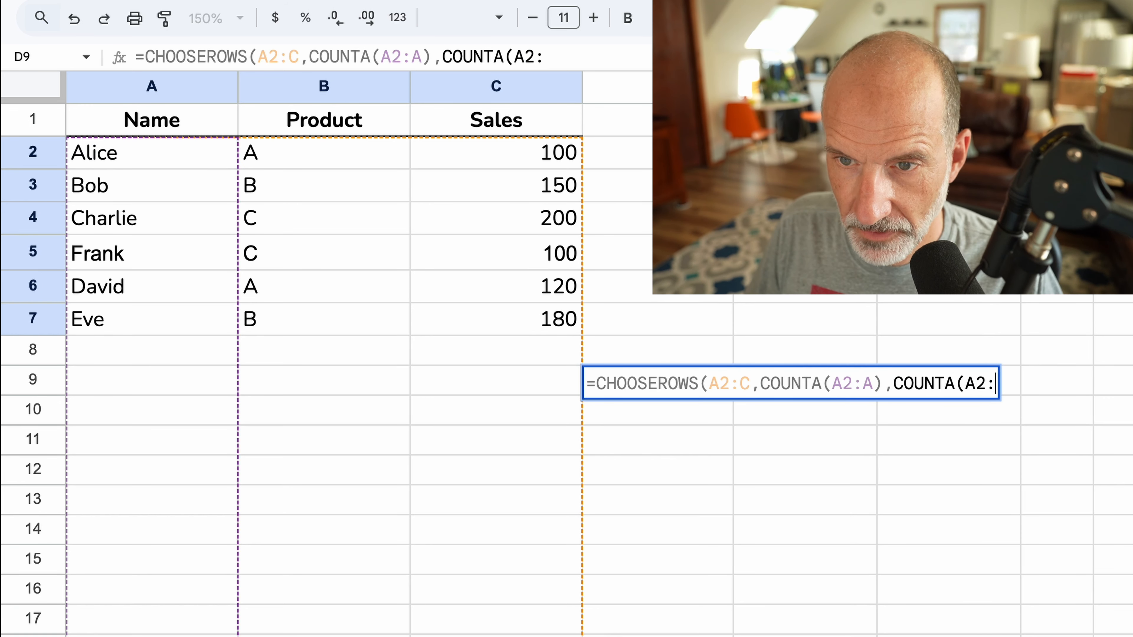
type(")")
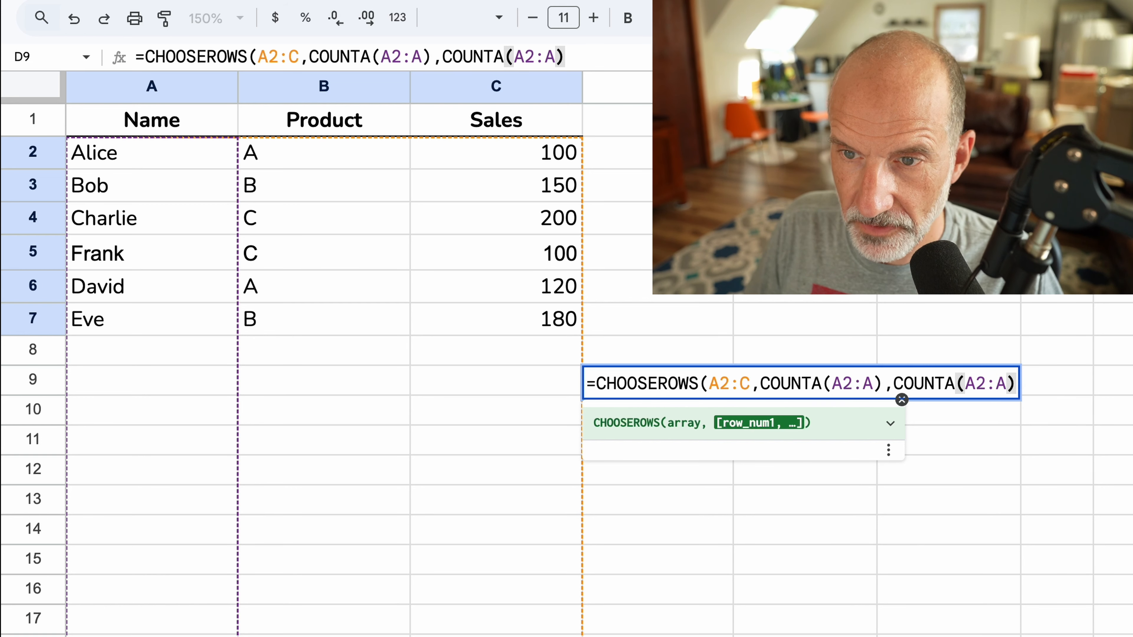
type("-1")
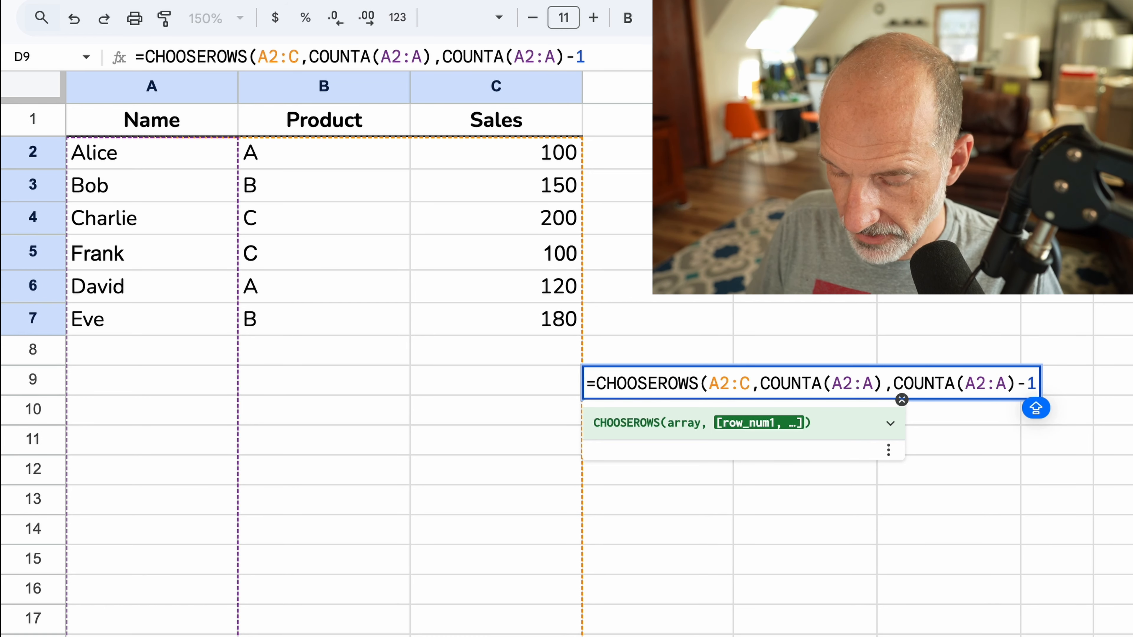
type(")")
key("Return")
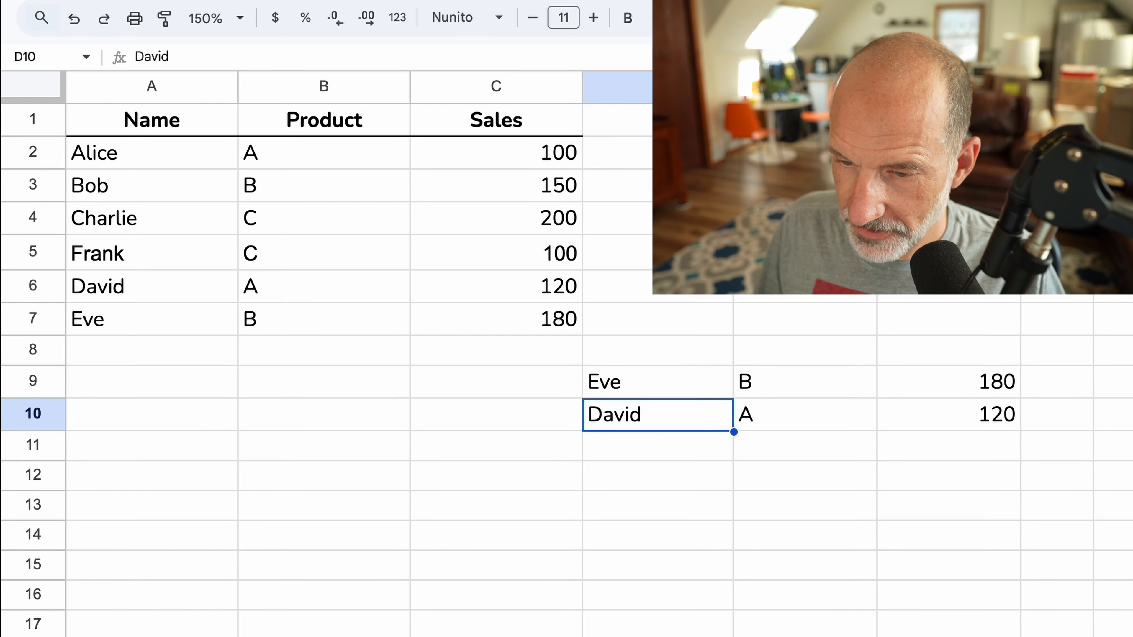
left_click(644, 380)
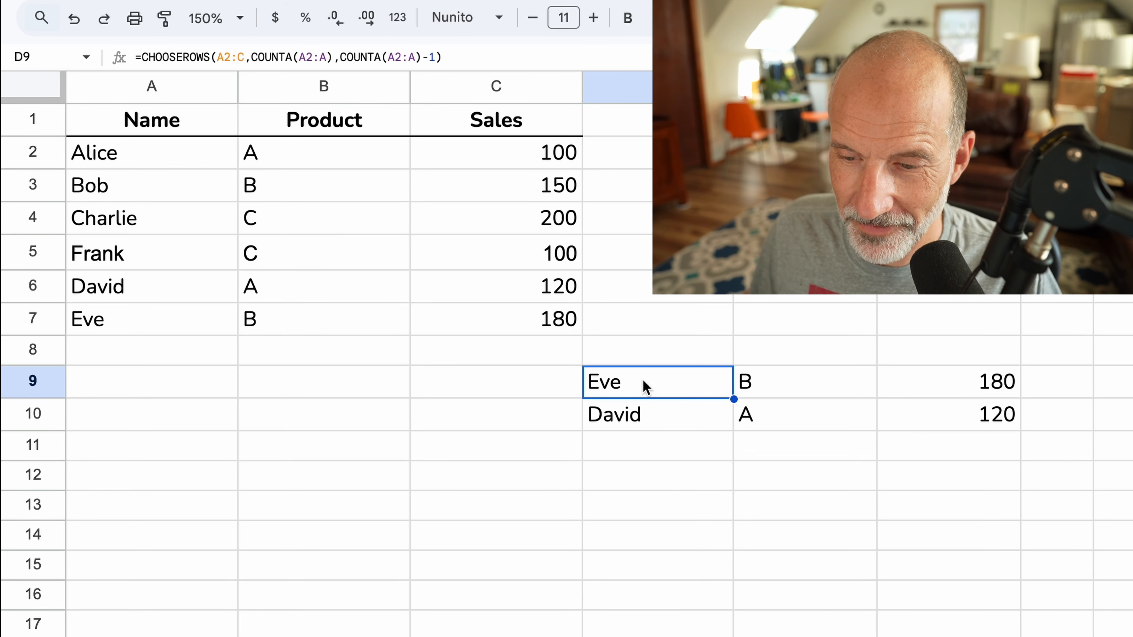
left_click(619, 421)
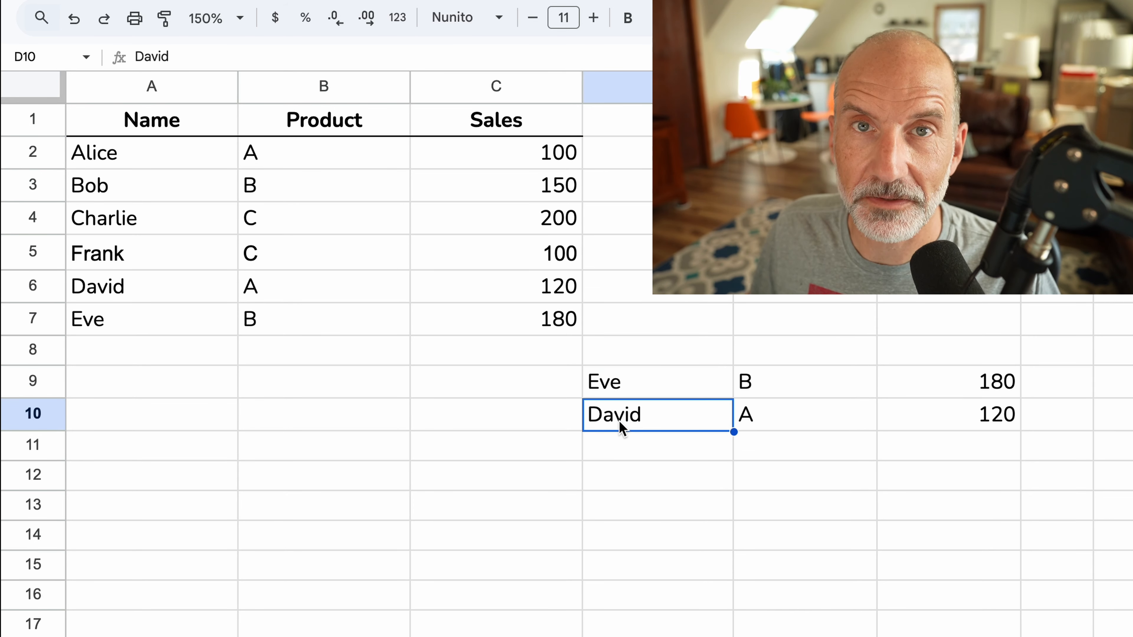
Add a record in row 8 of the sales table with a person's first name, product C and sales 200
left_click(115, 348)
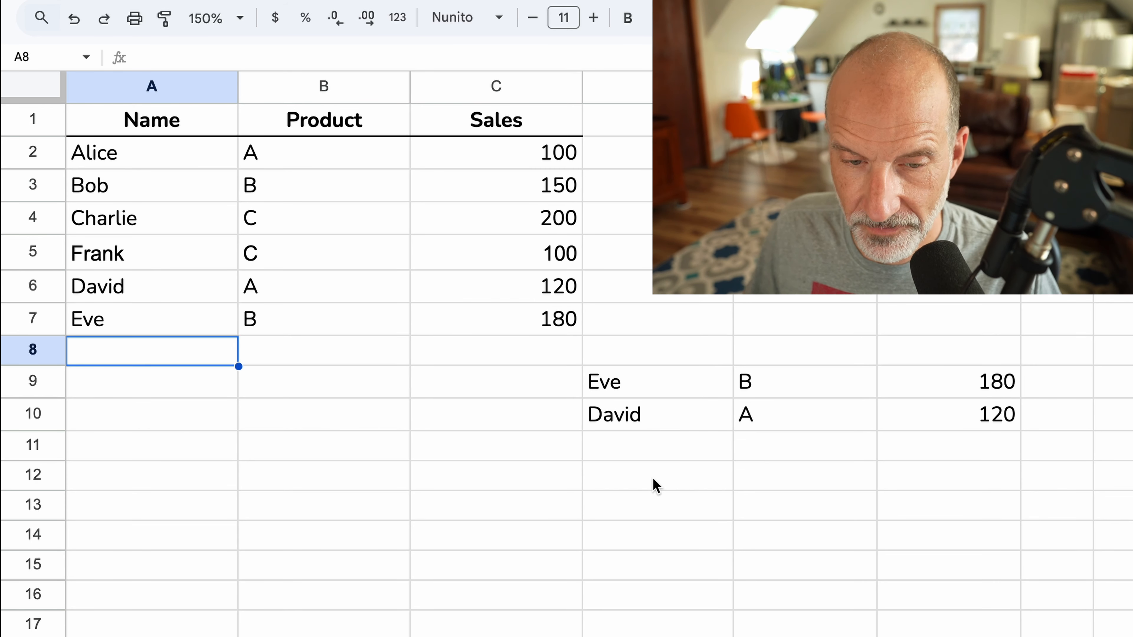
type("MARY")
key("BackSpace")
key("BackSpace")
key("BackSpace")
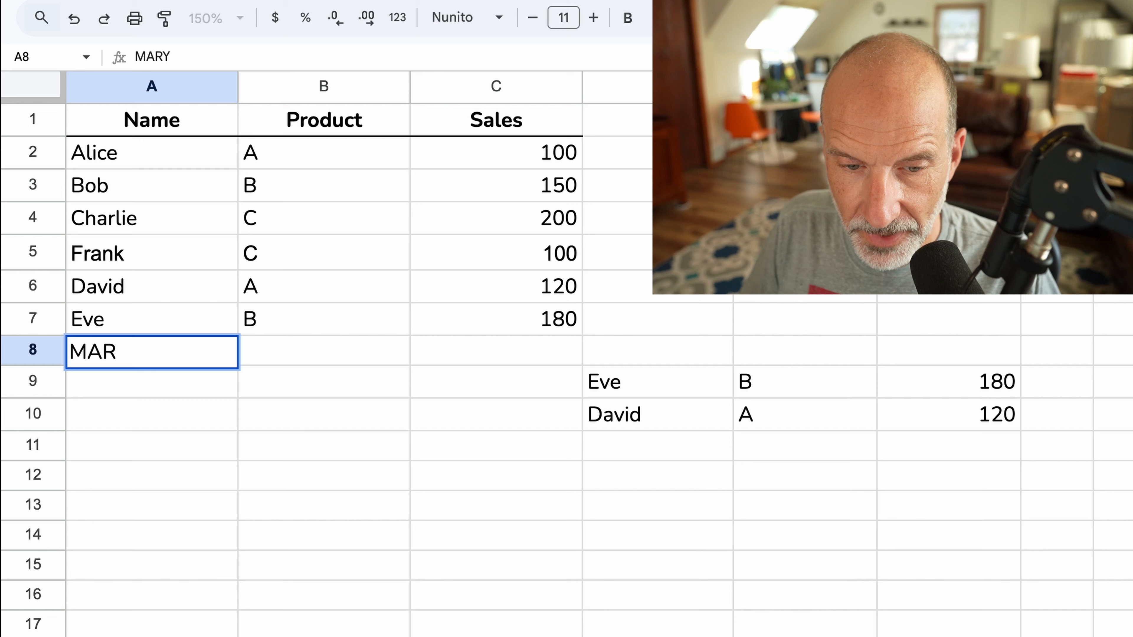
type("ary")
key("Tab")
type("C")
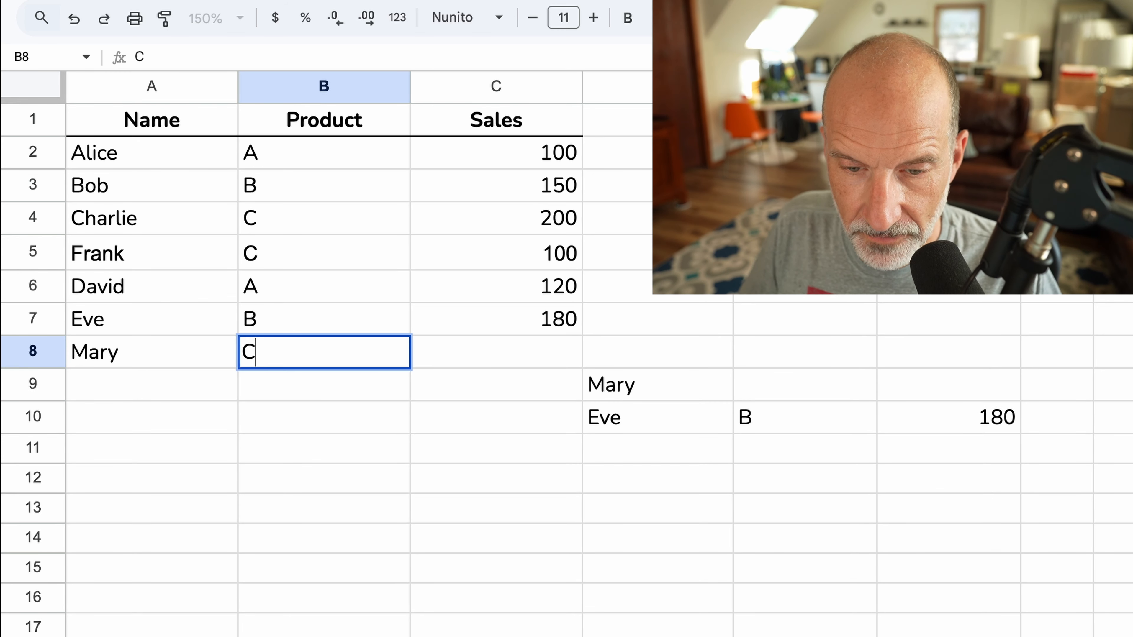
key("Tab")
type("200")
key("Return")
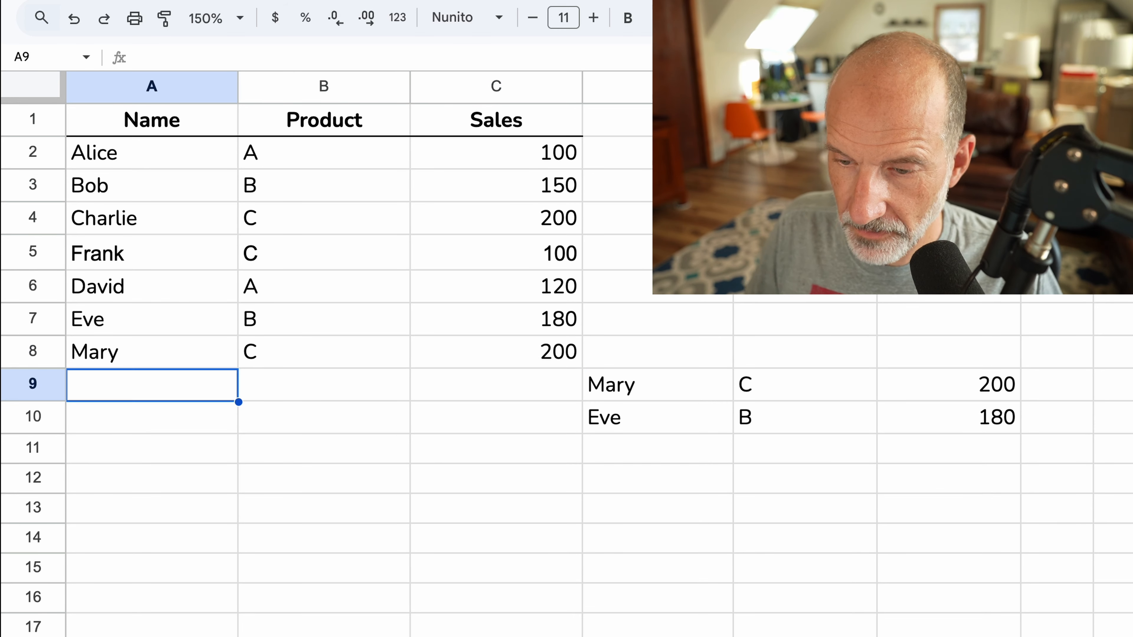
Check the updated output in D9:D10, copy D9's complete formula text and paste it into A10 below the table
left_click(707, 433)
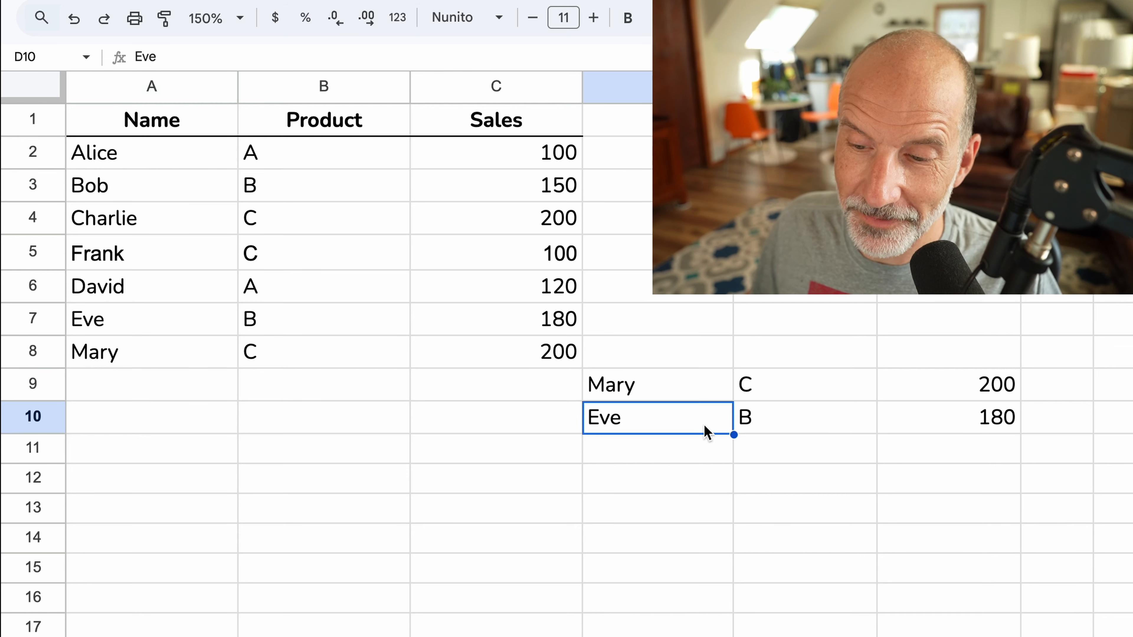
left_click(670, 393)
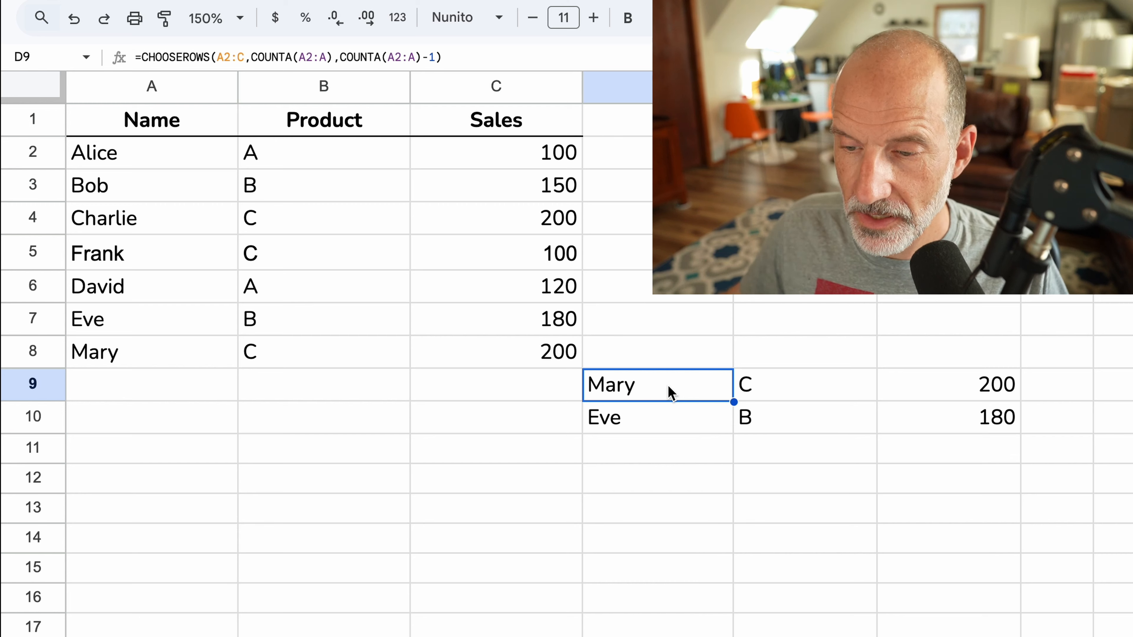
left_click_drag(458, 56, 81, 74)
key("ctrl+c")
key("Escape")
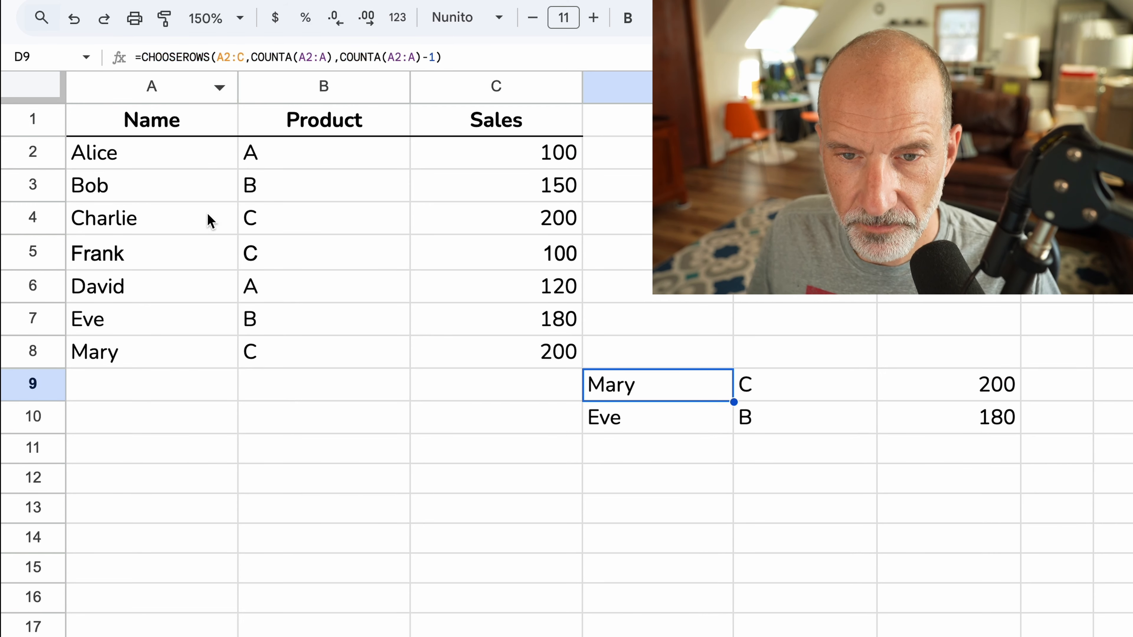
left_click(204, 429)
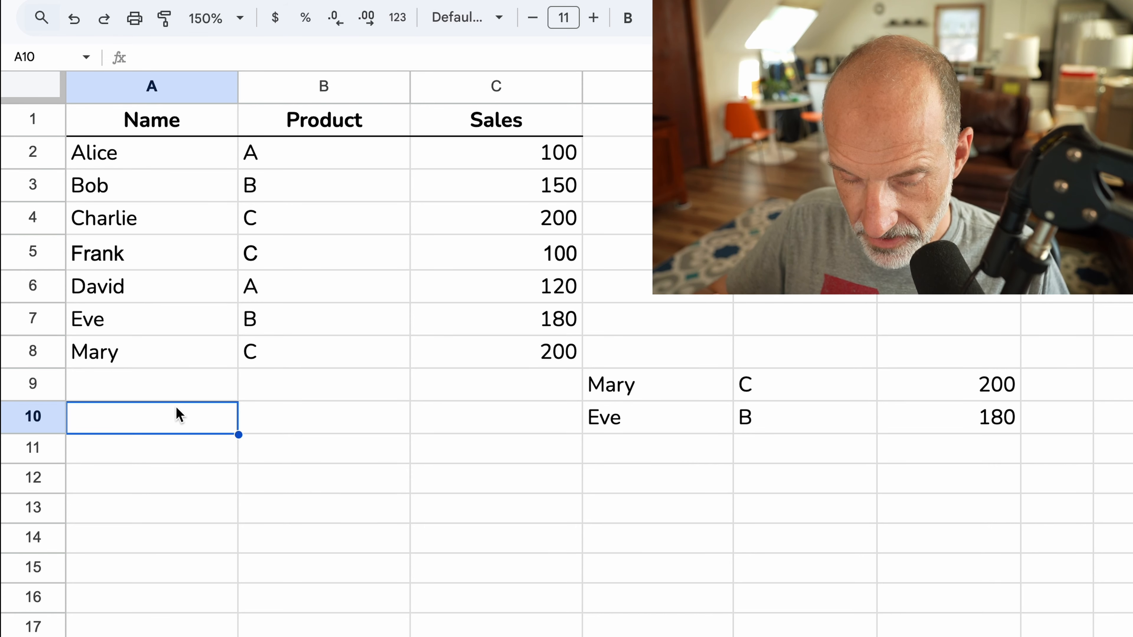
key("ctrl+v")
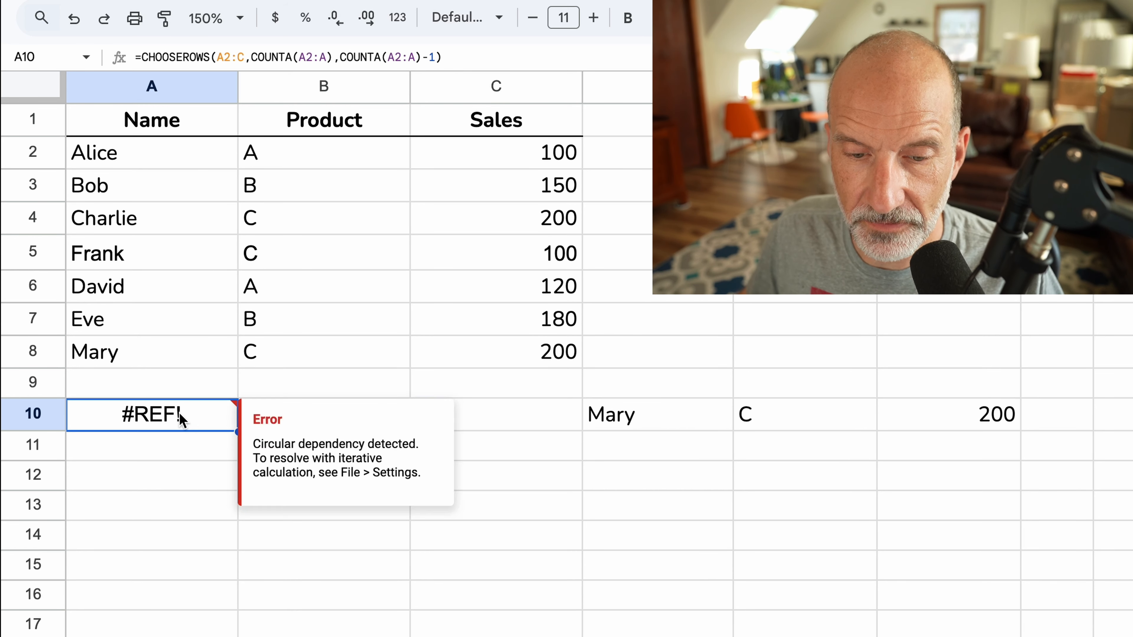
Inspect the range references in A10's pasted formula without editing it, and examine the cell's error note
double_click(179, 413)
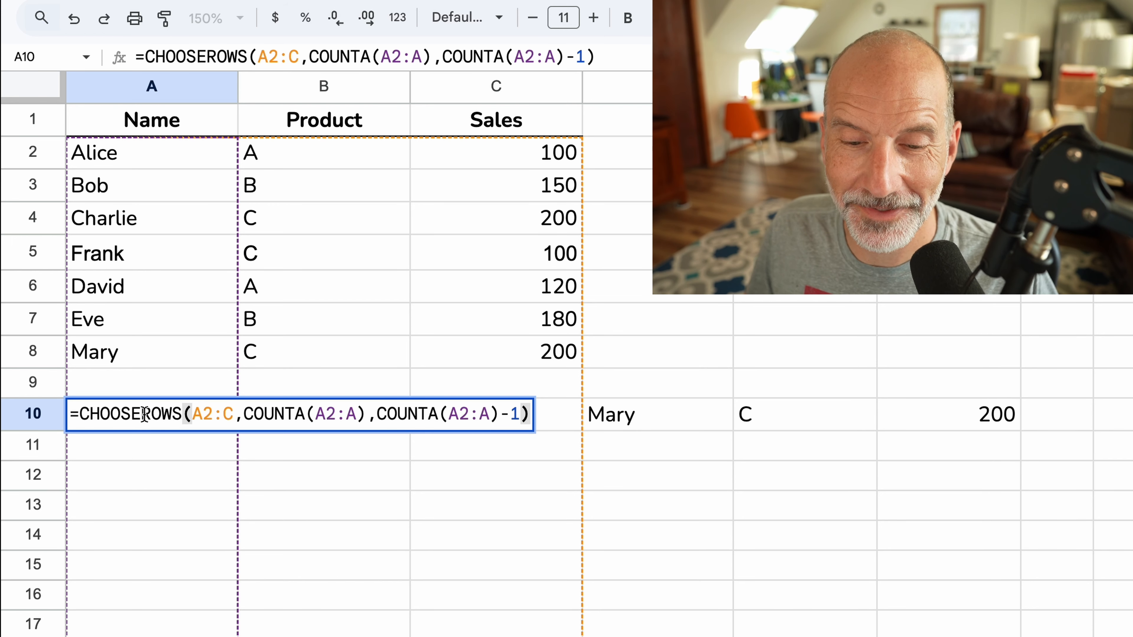
key("Escape")
mouse_move(182, 419)
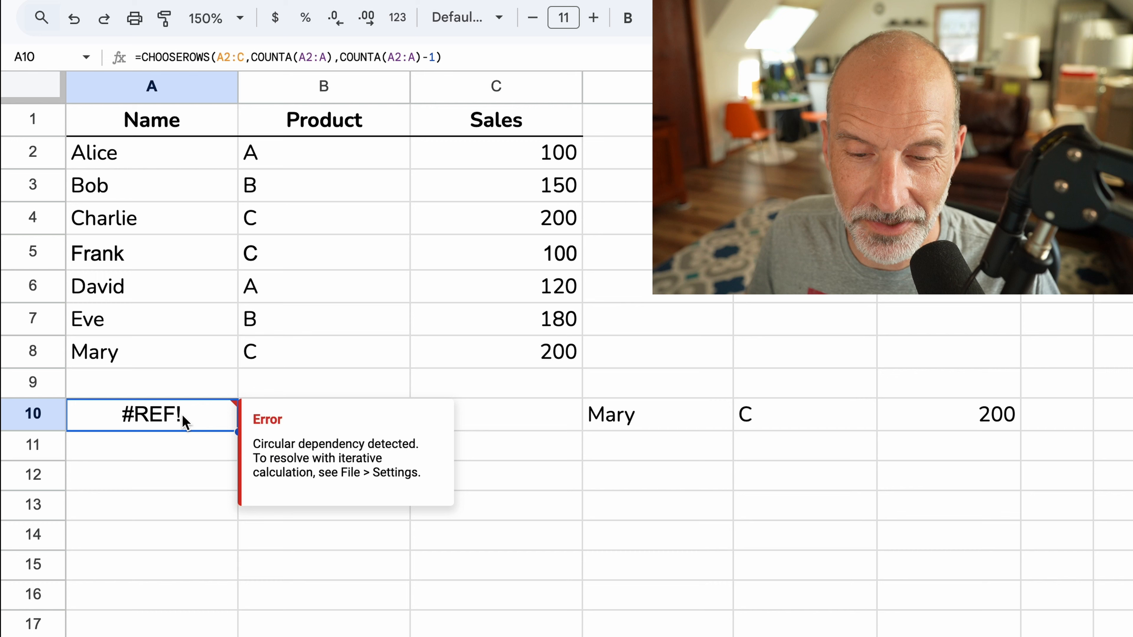